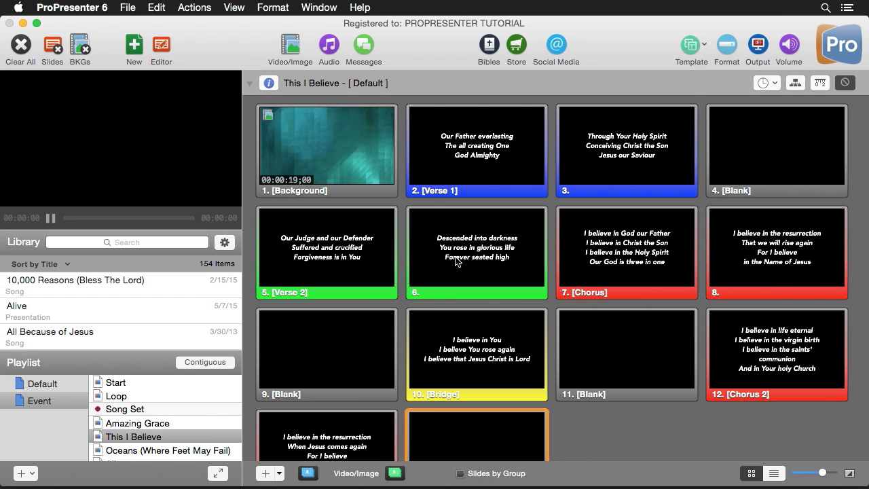
# Step: Bring up the context menu for slide 6 of This I Believe
pyautogui.rightClick(456, 262)
# Step: Dismiss the slide menu and show the Cue Palette from the View menu
pyautogui.moveTo(516, 338)
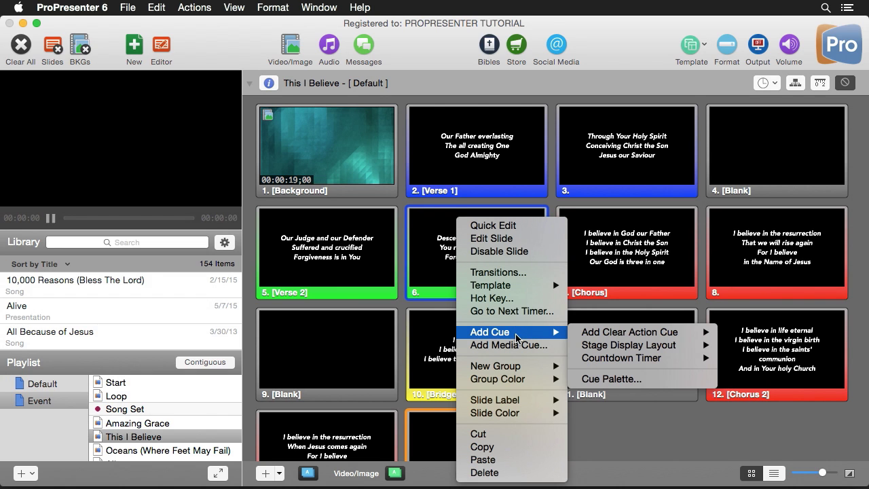
pyautogui.moveTo(608, 365)
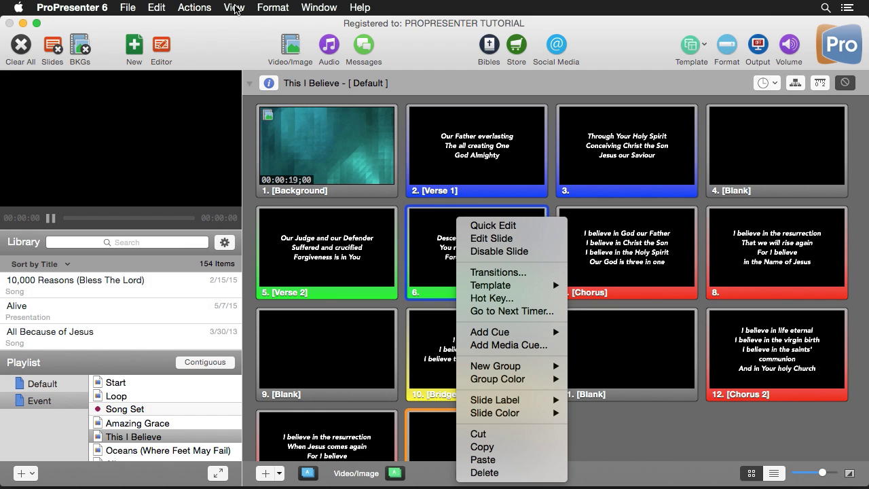
pyautogui.click(234, 8)
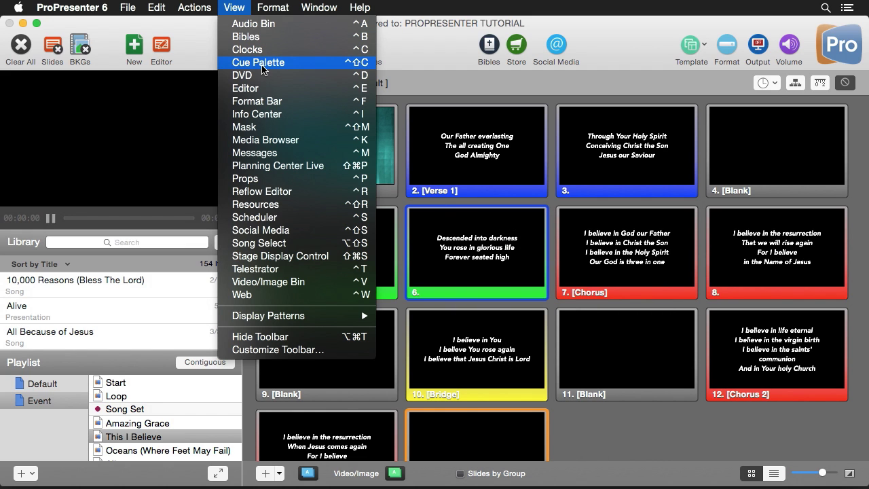
pyautogui.click(358, 64)
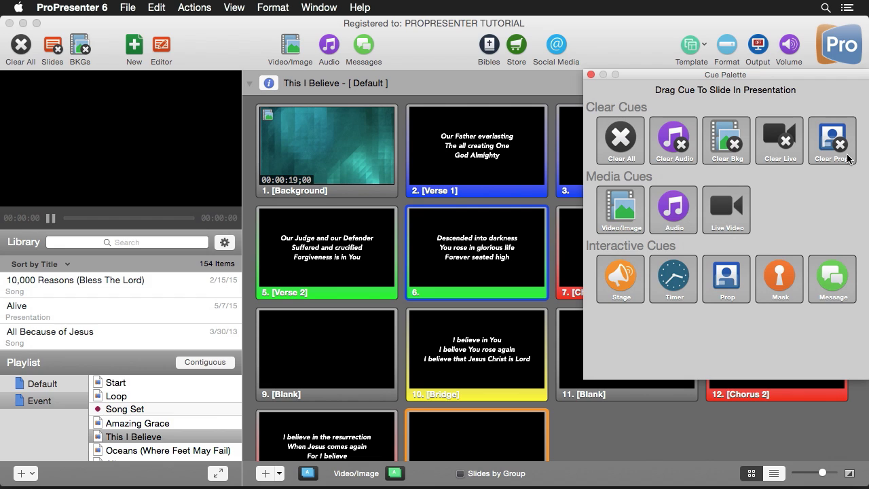
# Step: Put a Clear All cue on the final blank slide and test it by running the slides live
pyautogui.moveTo(624, 140); pyautogui.dragTo(472, 430)
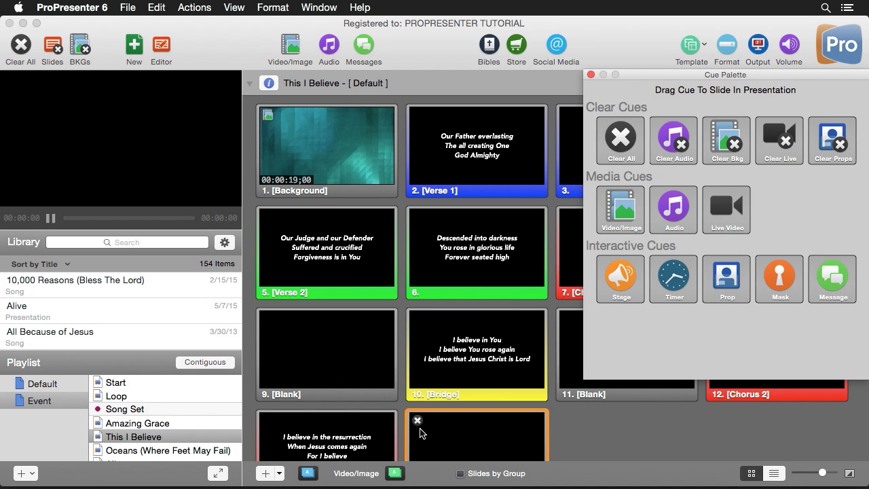
pyautogui.click(350, 166)
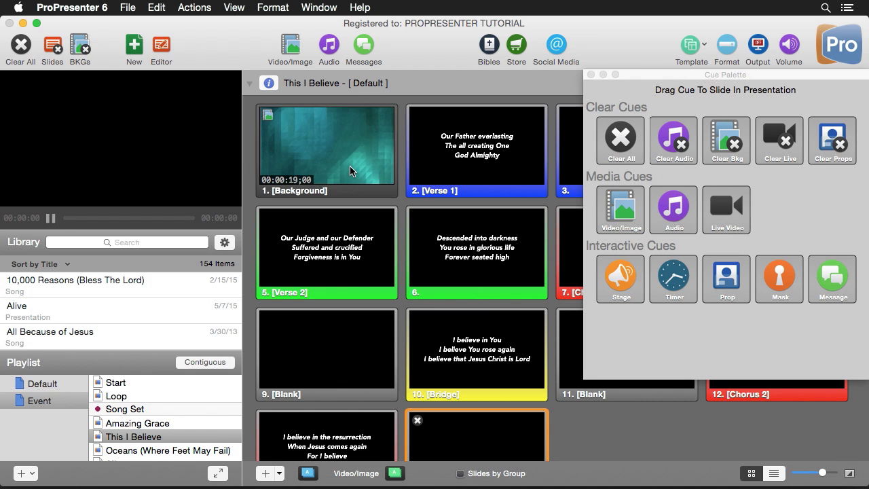
pyautogui.click(456, 157)
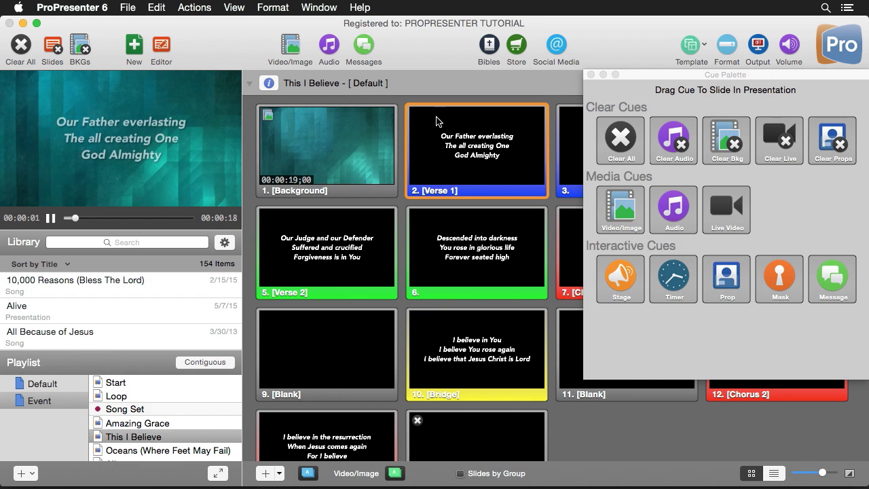
pyautogui.click(326, 252)
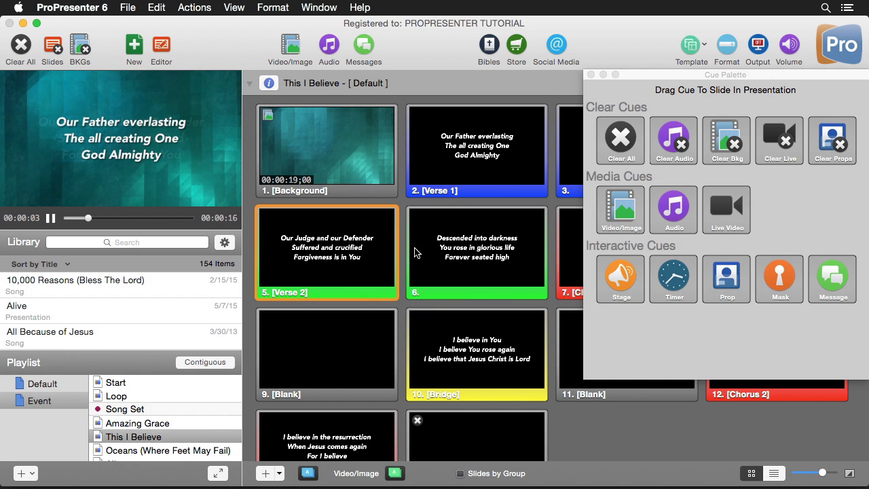
pyautogui.click(459, 255)
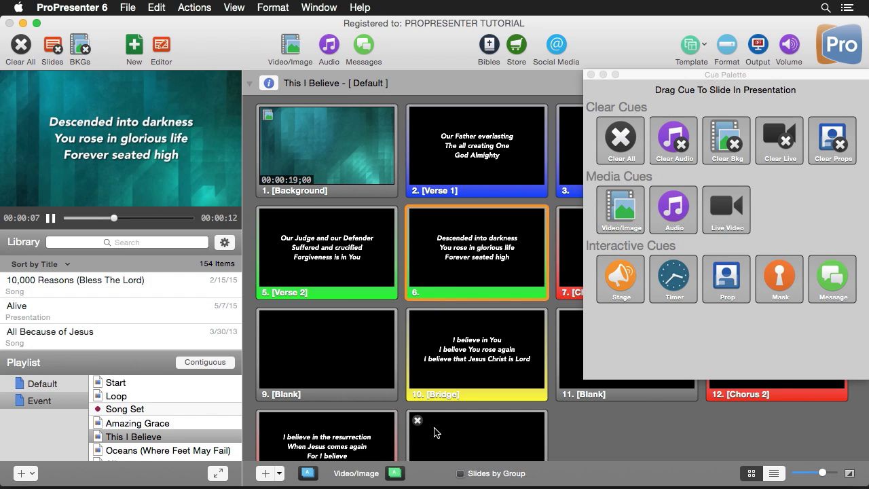
pyautogui.click(430, 433)
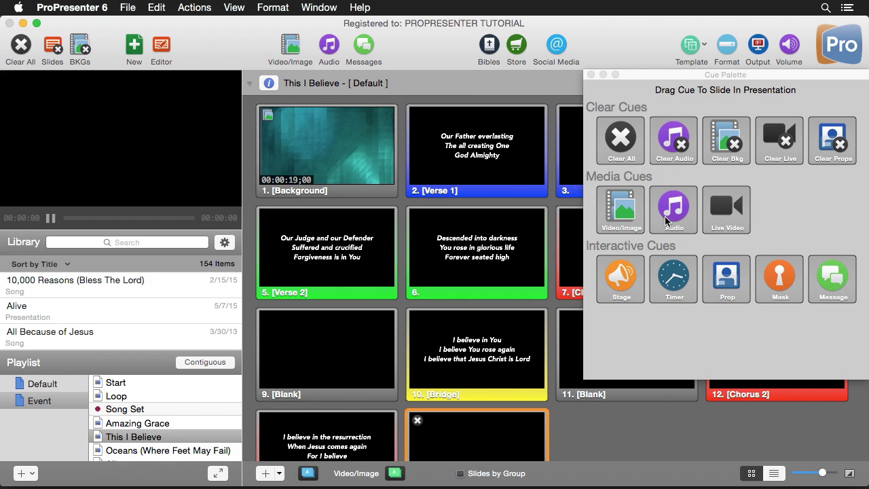
# Step: Add a Live Video cue to the Verse 2 slide using FaceTime HD Camera (Built-in)
pyautogui.moveTo(733, 210); pyautogui.dragTo(347, 253)
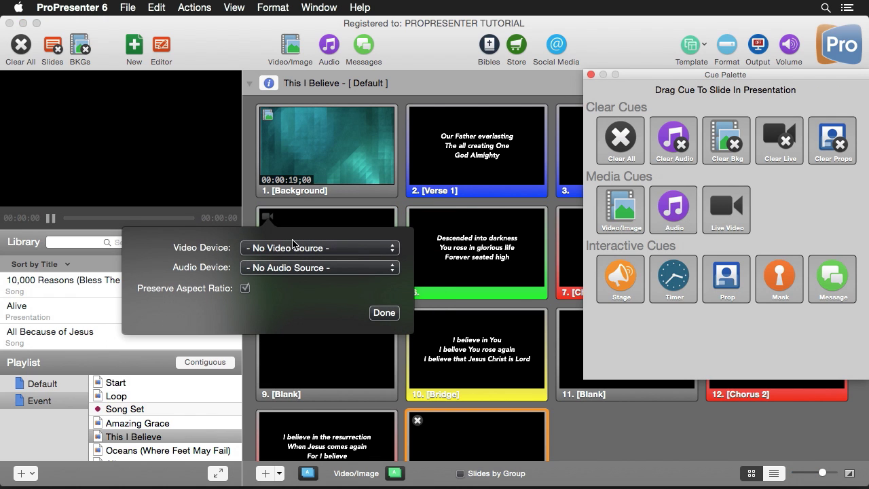
pyautogui.click(316, 250)
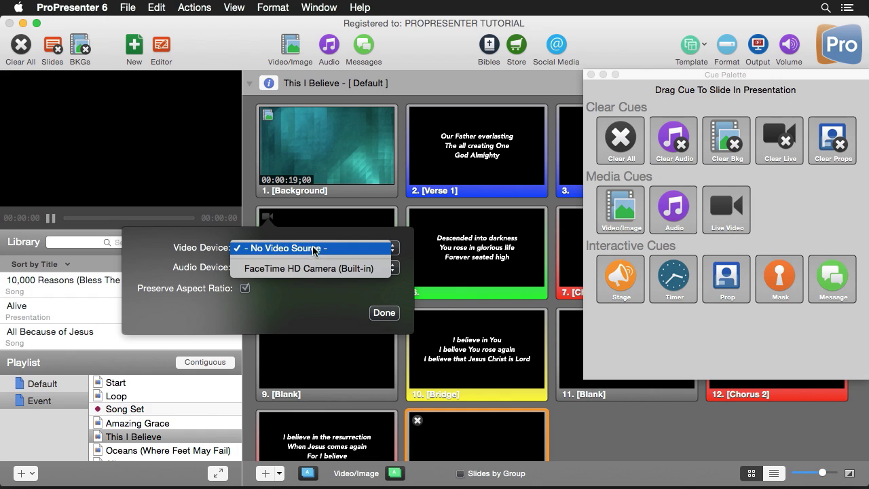
pyautogui.click(324, 269)
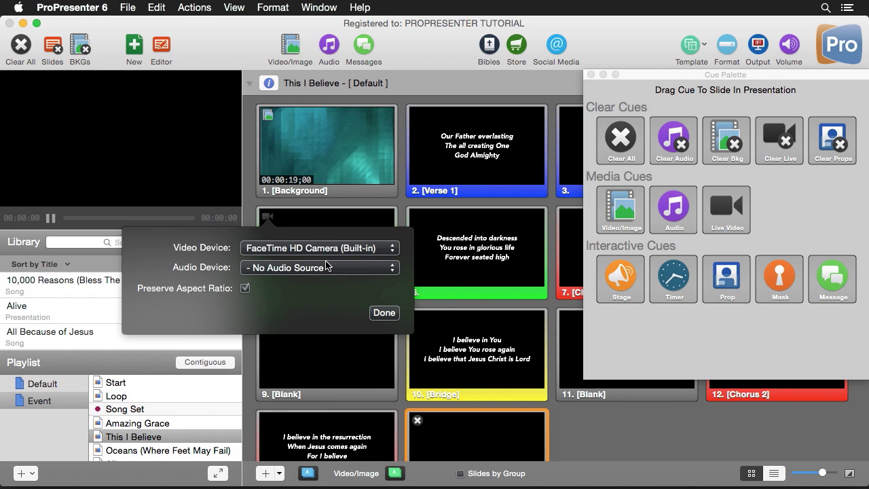
pyautogui.click(377, 316)
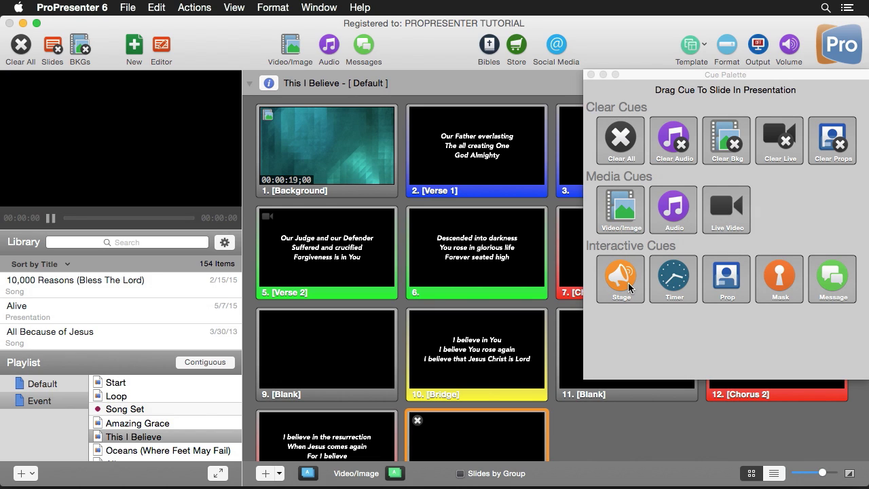
# Step: Open Oceans (Where Feet May Fail) and drop a Stage cue onto Verse 1
pyautogui.click(169, 450)
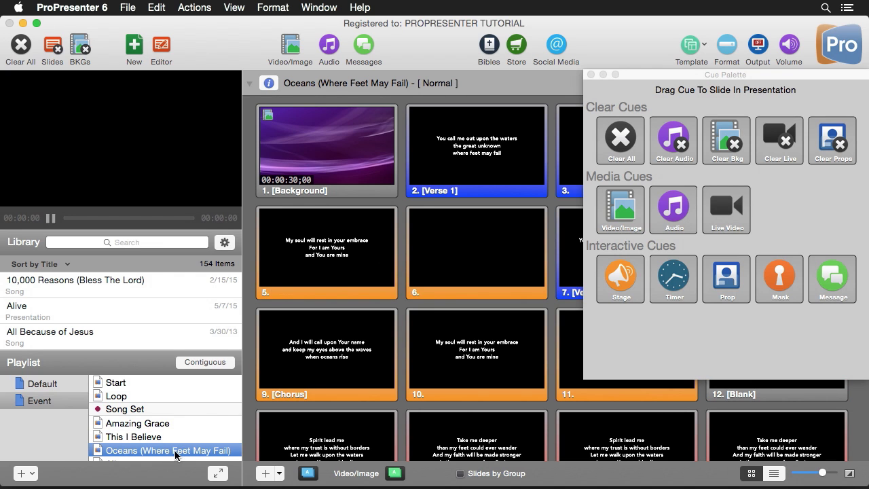
pyautogui.click(617, 295)
pyautogui.moveTo(617, 294); pyautogui.dragTo(476, 151)
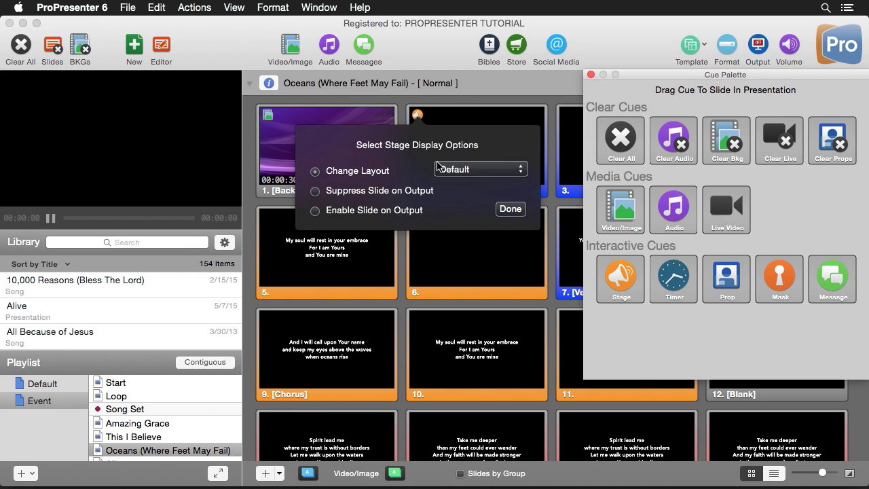
# Step: Keep the Default layout, set Suppress Slide on Output, and start the background video
pyautogui.click(460, 171)
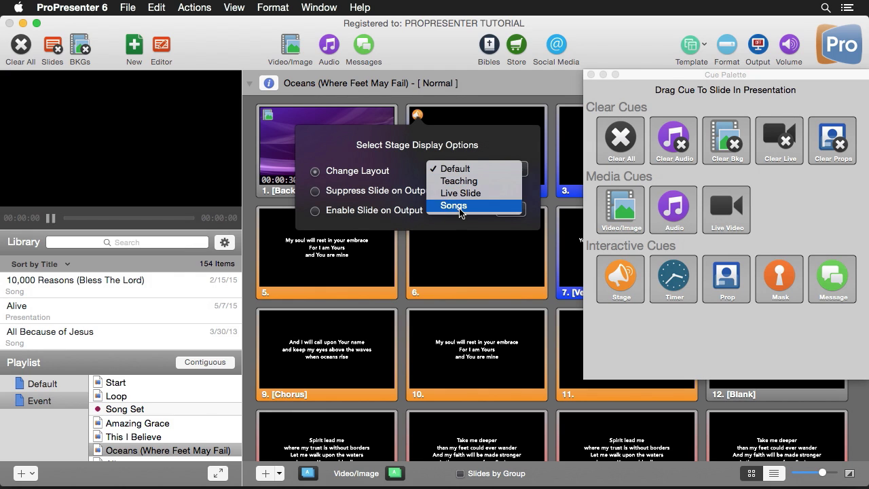
pyautogui.click(461, 154)
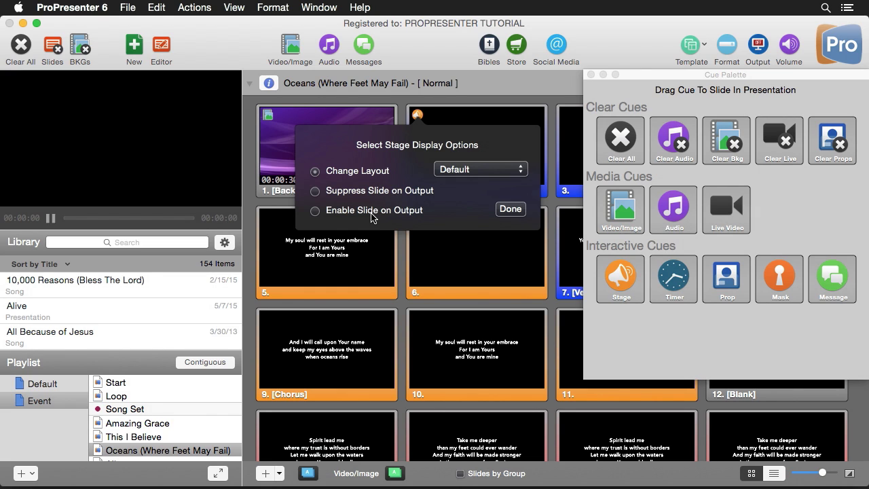
pyautogui.click(365, 193)
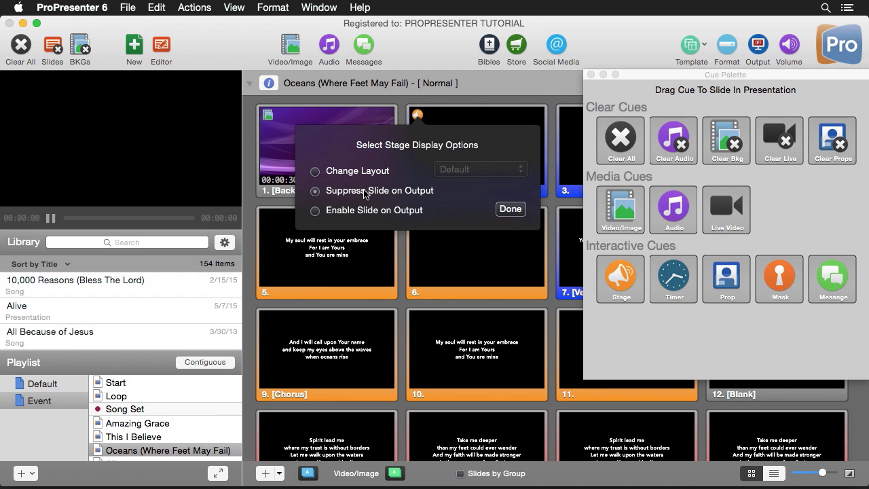
pyautogui.click(511, 209)
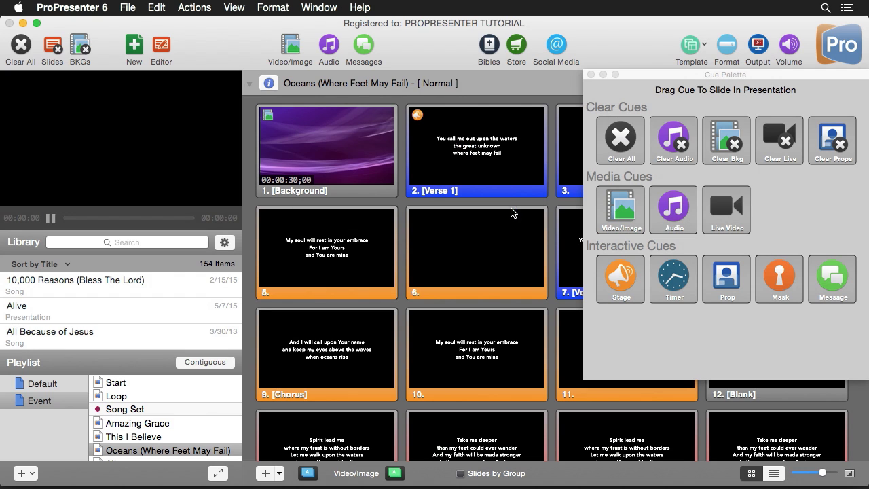
pyautogui.click(349, 151)
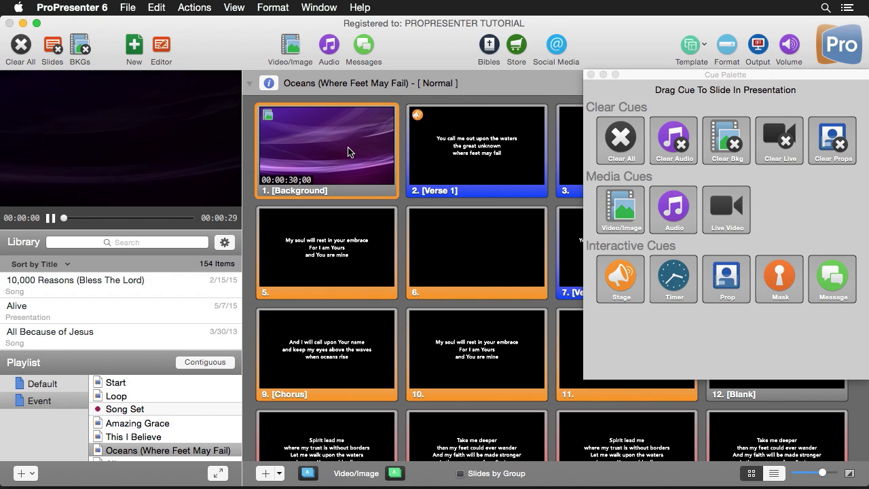
# Step: Take Verse 1 live and switch the preview to the stage display
pyautogui.click(476, 145)
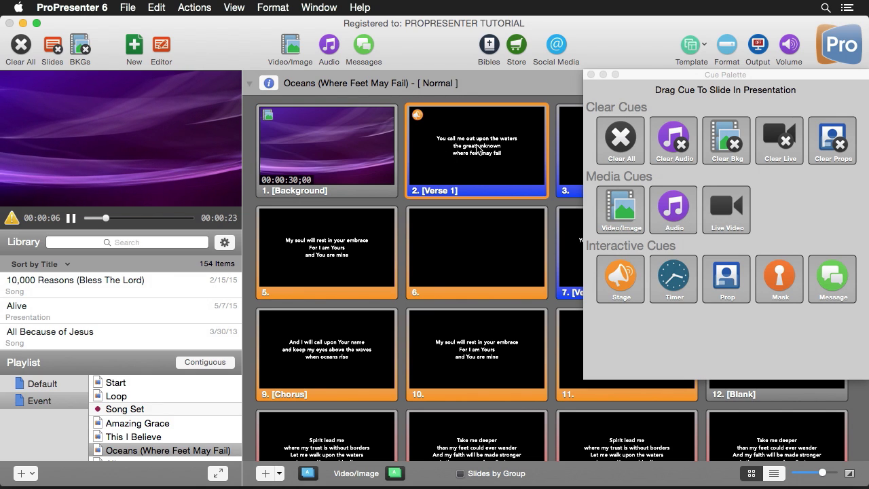
pyautogui.moveTo(201, 93)
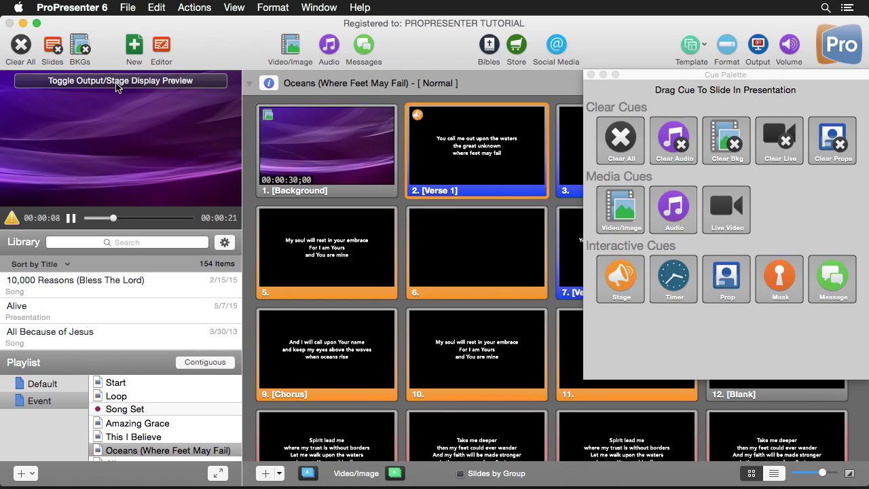
pyautogui.click(172, 85)
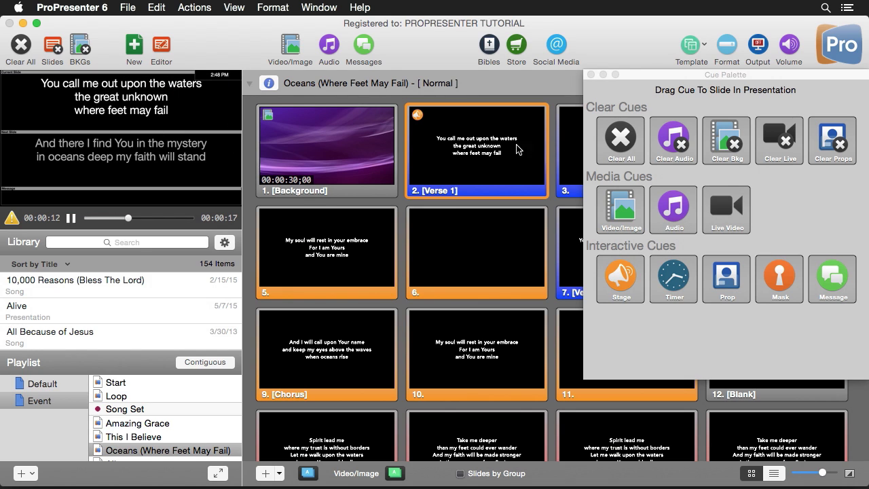
# Step: Advance through slides 3, 5 and 6 to the Chorus, comparing output and stage previews
pyautogui.click(569, 162)
pyautogui.click(314, 257)
pyautogui.click(445, 256)
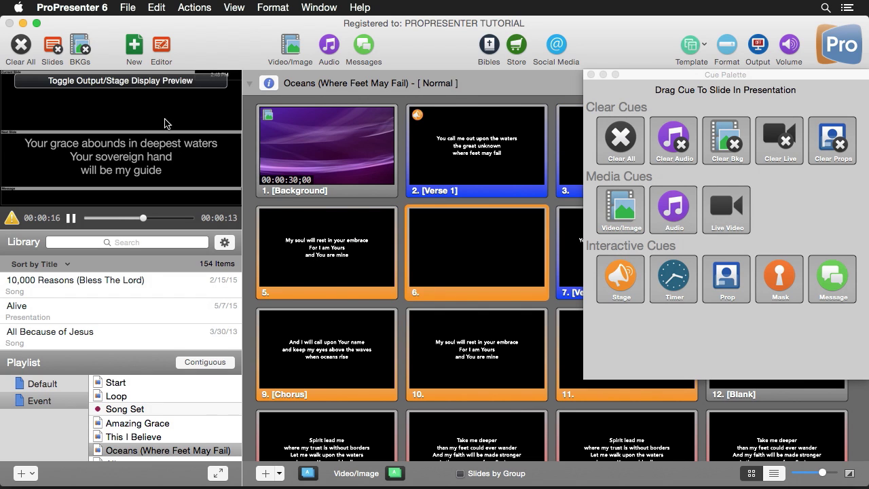
pyautogui.click(362, 351)
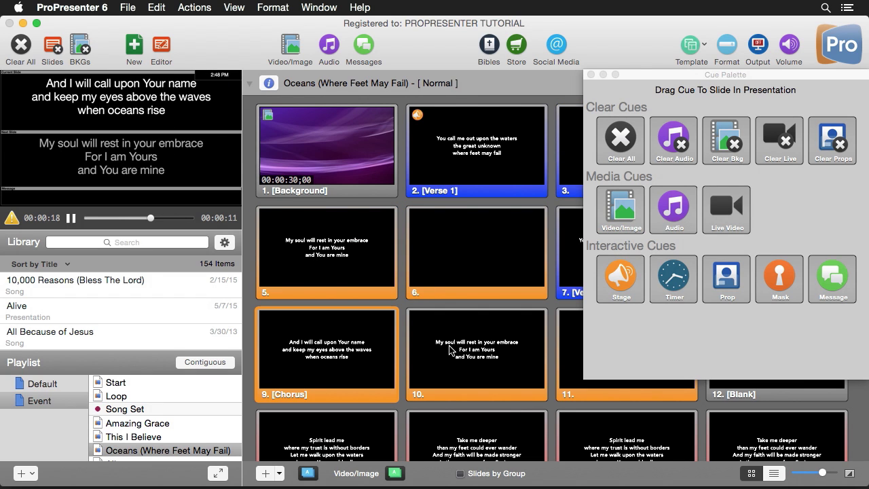
pyautogui.click(148, 87)
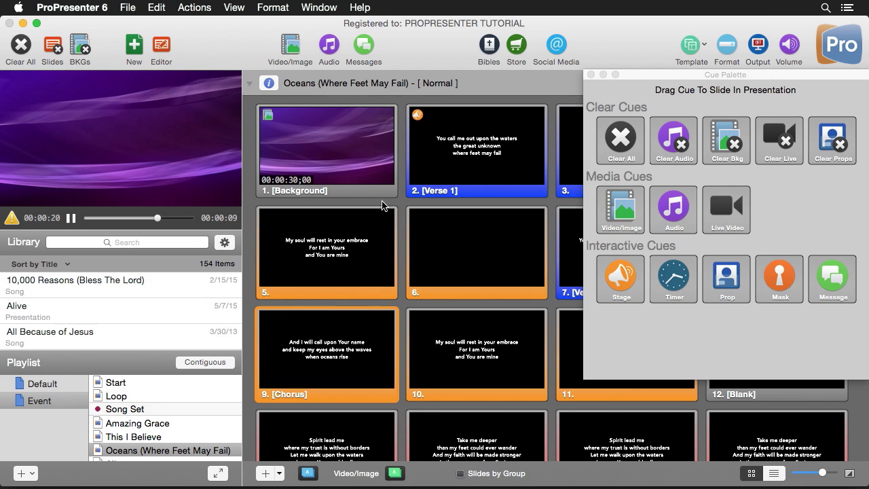
pyautogui.click(182, 83)
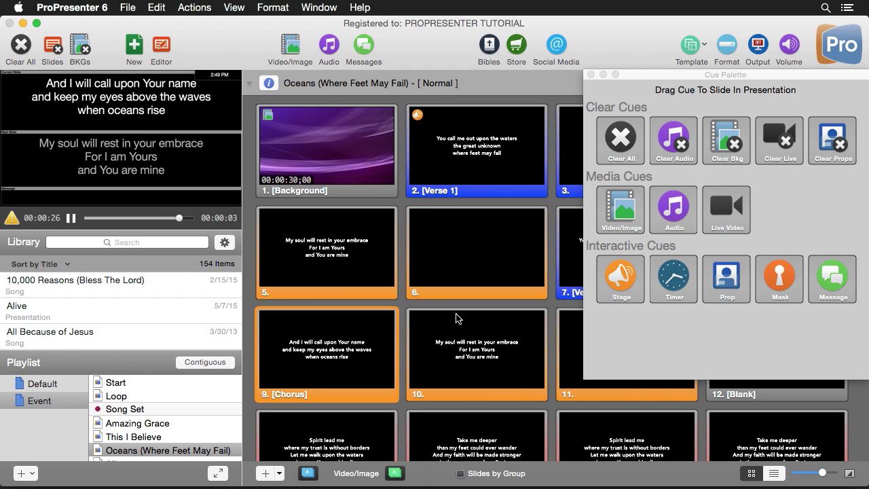
pyautogui.scroll(-5, 456, 321)
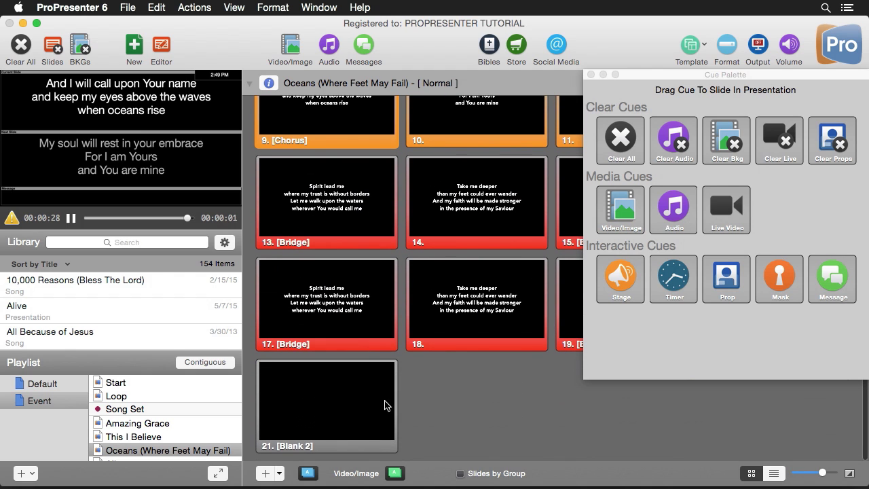
# Step: Add a Stage cue set to Enable Slide on Output to slide 21 [Blank 2]
pyautogui.moveTo(626, 278); pyautogui.dragTo(332, 402)
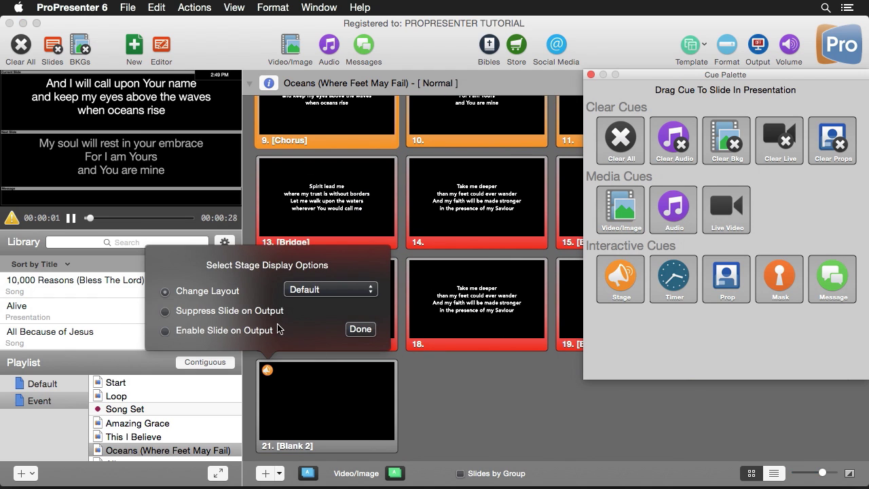
pyautogui.click(206, 333)
pyautogui.click(361, 329)
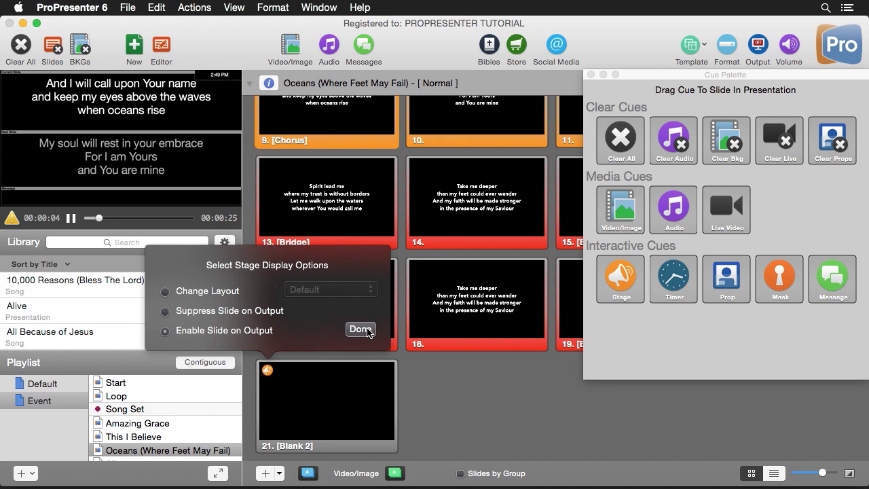
# Step: Test Blank 2 and the Bridge slide live, then clear all output
pyautogui.click(326, 412)
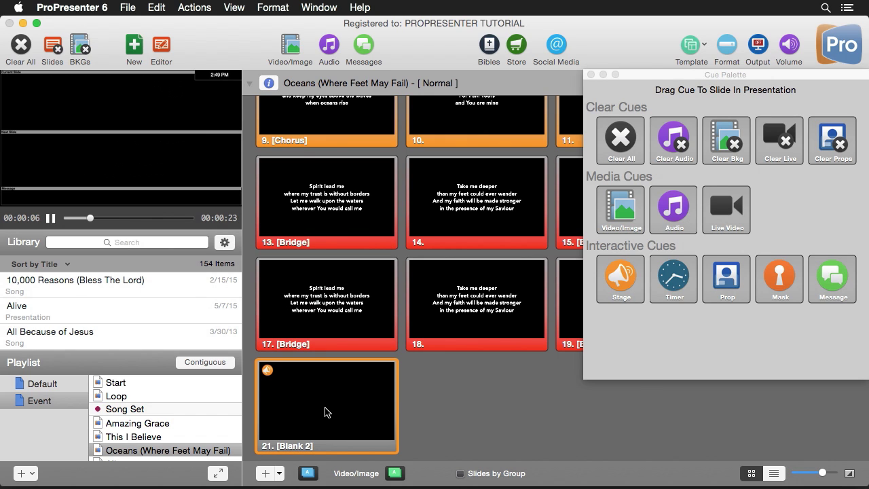
pyautogui.click(174, 85)
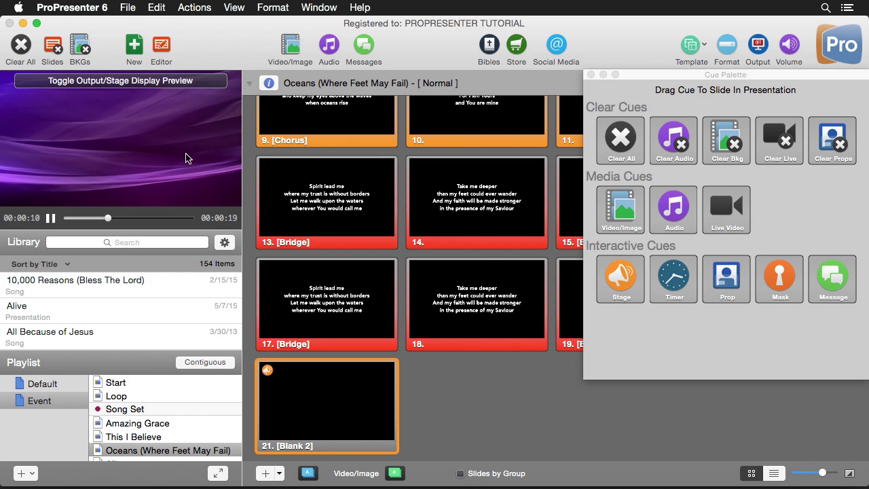
pyautogui.click(326, 298)
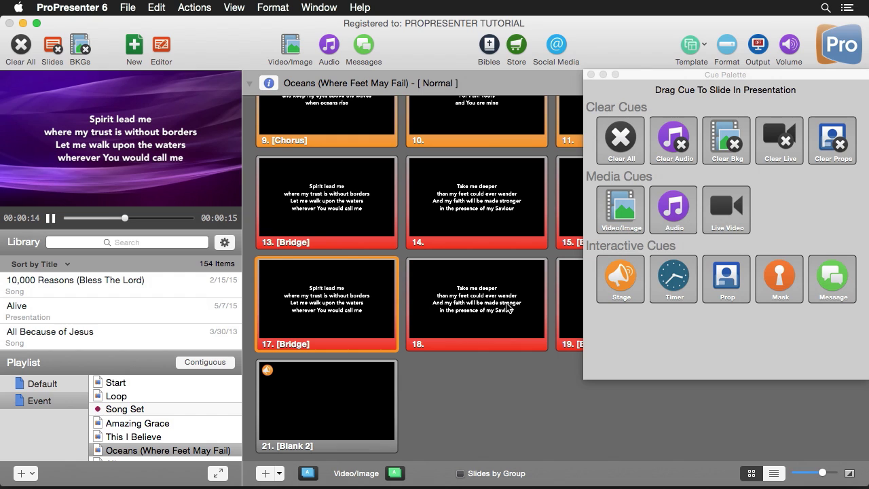
pyautogui.click(20, 48)
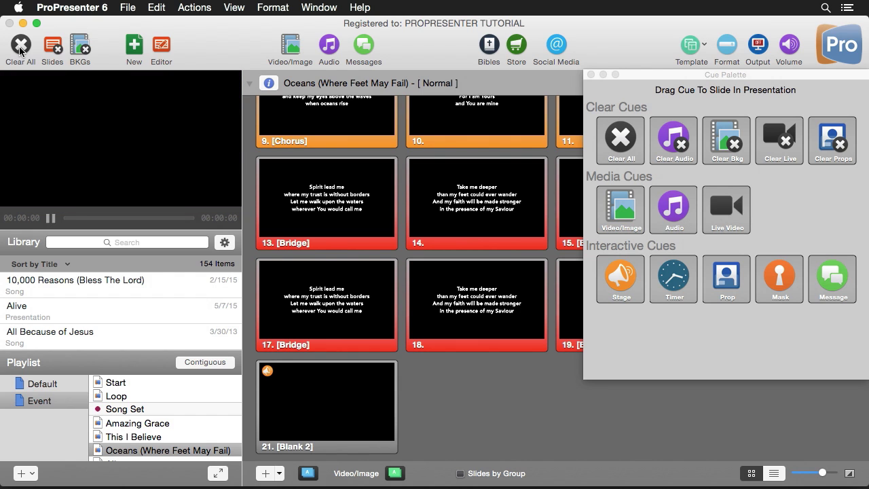
# Step: Open Teaching Notes, toggle the stage display preview, and drop a Stage cue on slide 1
pyautogui.scroll(-4, 163, 441)
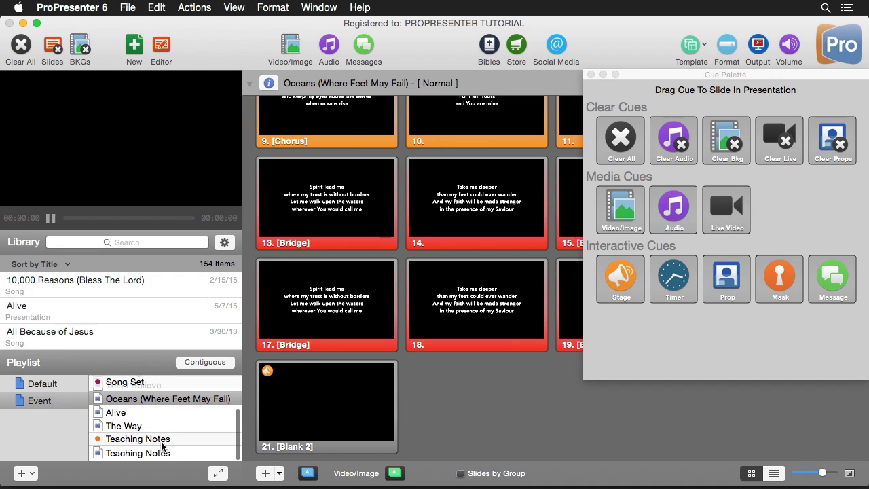
pyautogui.click(155, 455)
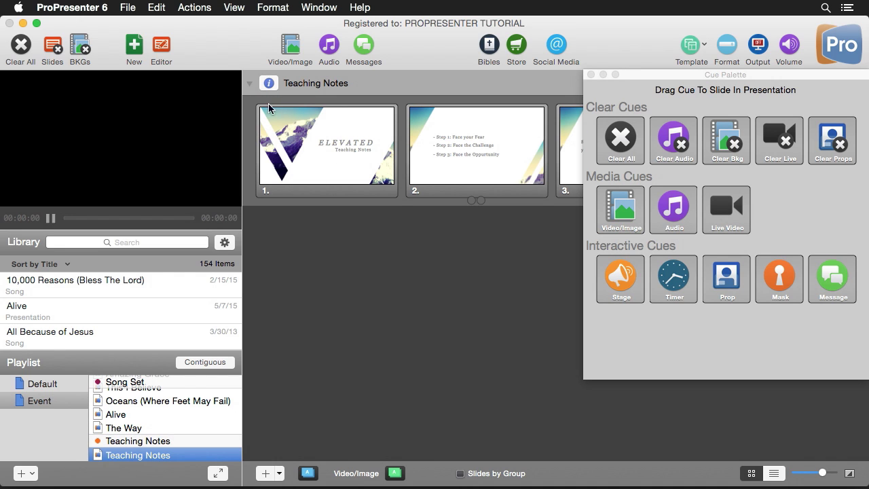
pyautogui.click(211, 82)
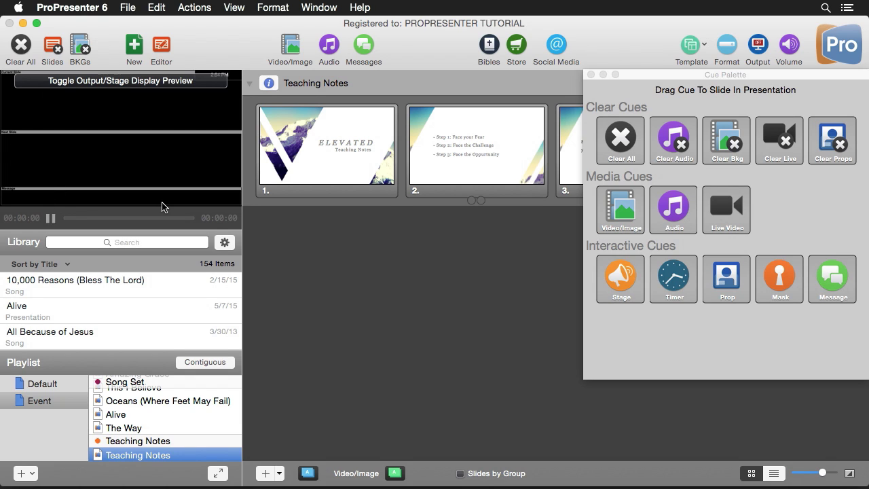
pyautogui.click(199, 81)
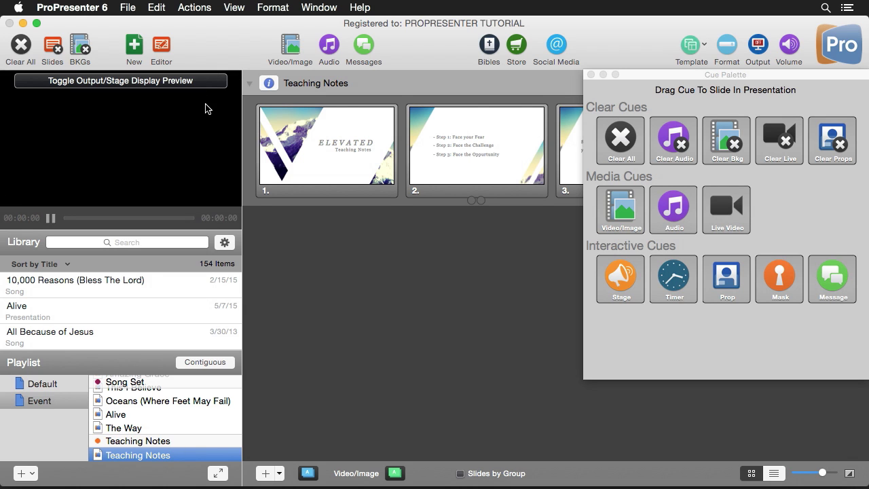
pyautogui.moveTo(621, 276); pyautogui.dragTo(310, 145)
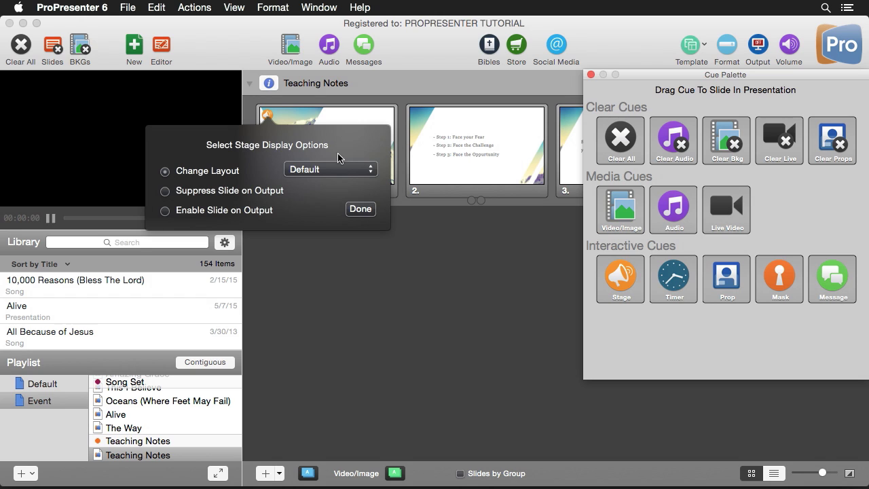
# Step: Set slide 1's stage cue to the Teaching layout, send it live, and view the stage preview
pyautogui.click(334, 168)
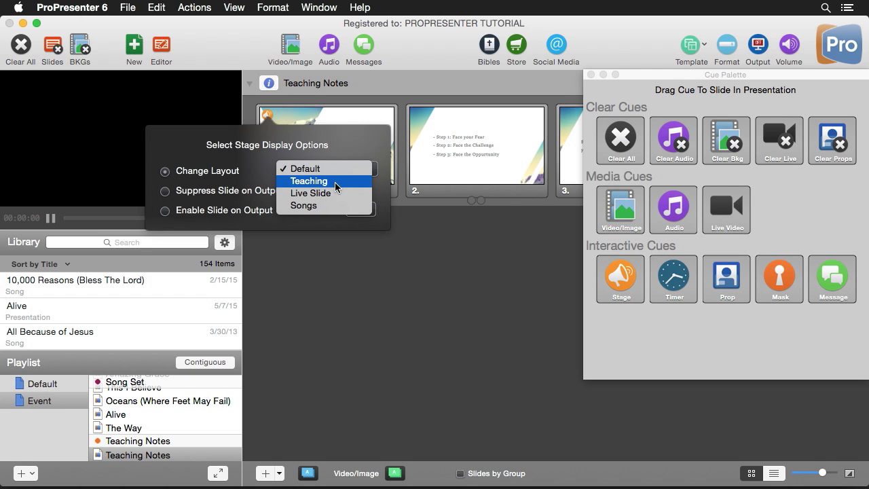
pyautogui.click(309, 181)
pyautogui.click(359, 209)
pyautogui.click(314, 136)
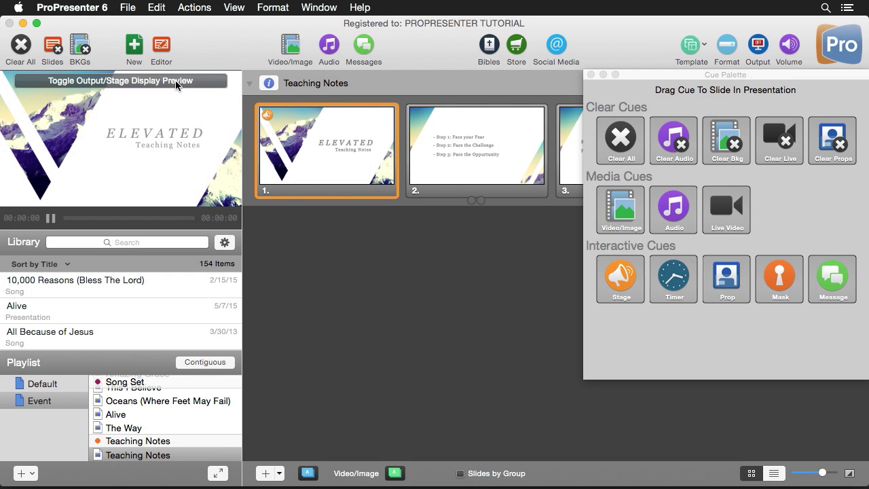
pyautogui.click(176, 84)
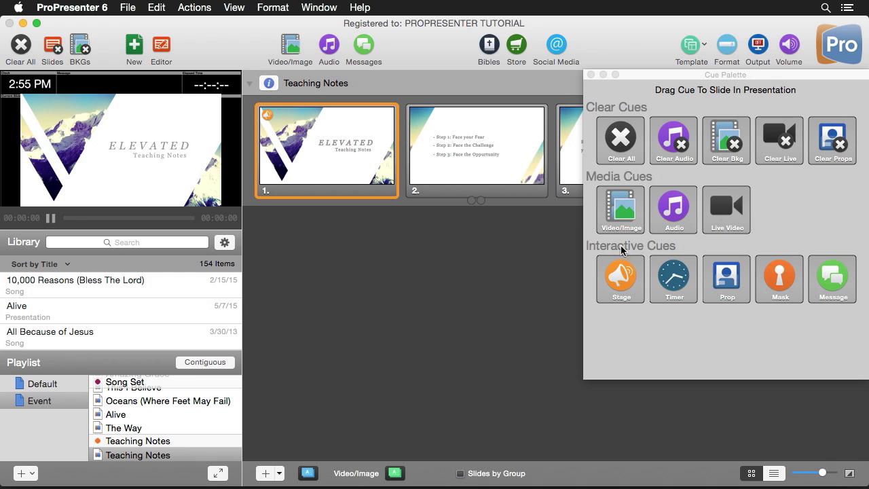
# Step: Add a Timer cue to slide 1 using Elapsed Time with Reset and Start Timer
pyautogui.moveTo(675, 281); pyautogui.dragTo(303, 126)
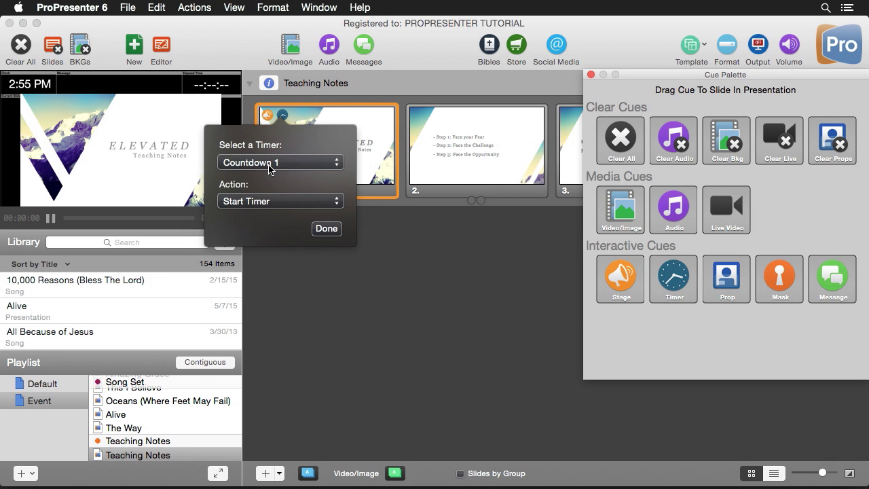
pyautogui.click(270, 163)
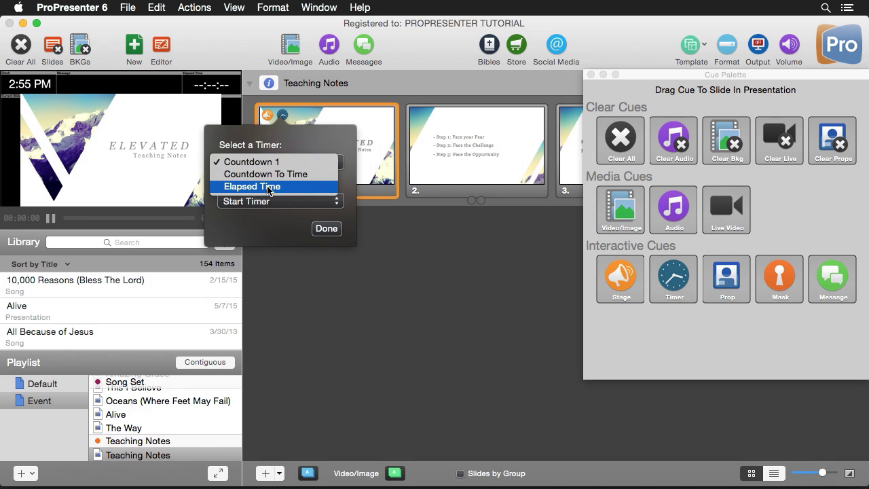
pyautogui.click(269, 188)
pyautogui.click(266, 204)
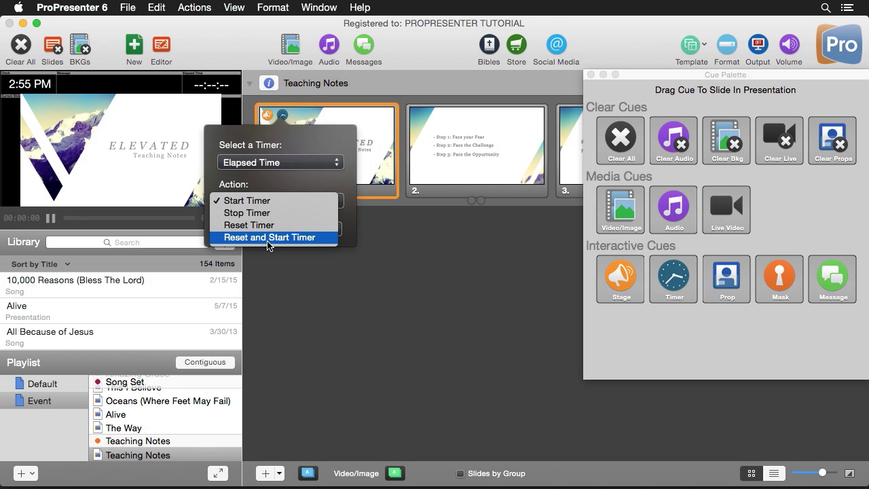
pyautogui.click(267, 237)
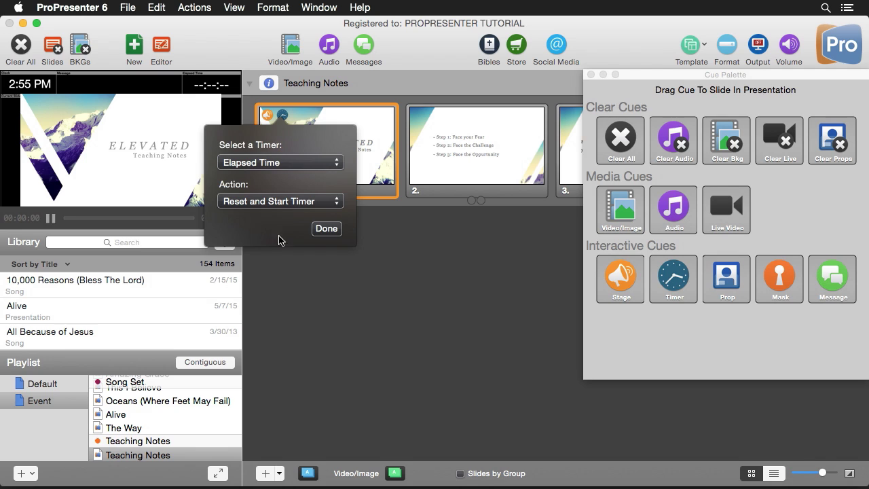
pyautogui.click(326, 227)
# Step: Send slide 1 live to start the timer, then clear all and return to output preview
pyautogui.click(311, 133)
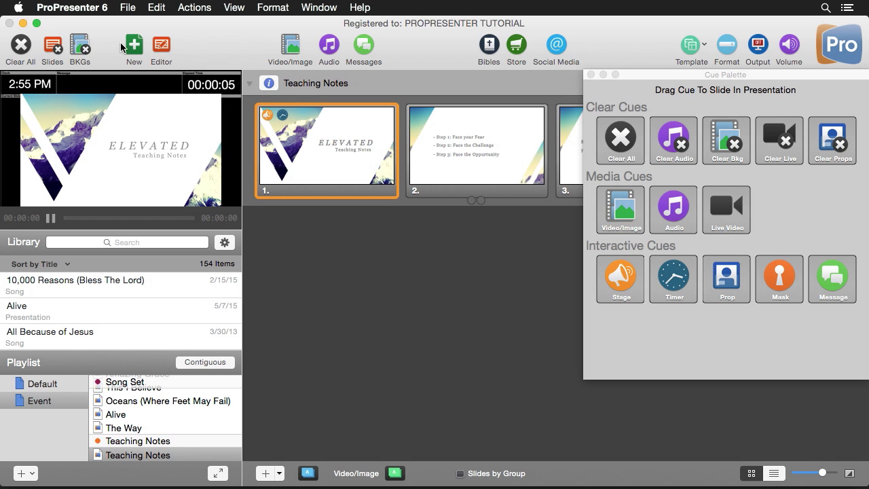
pyautogui.click(25, 49)
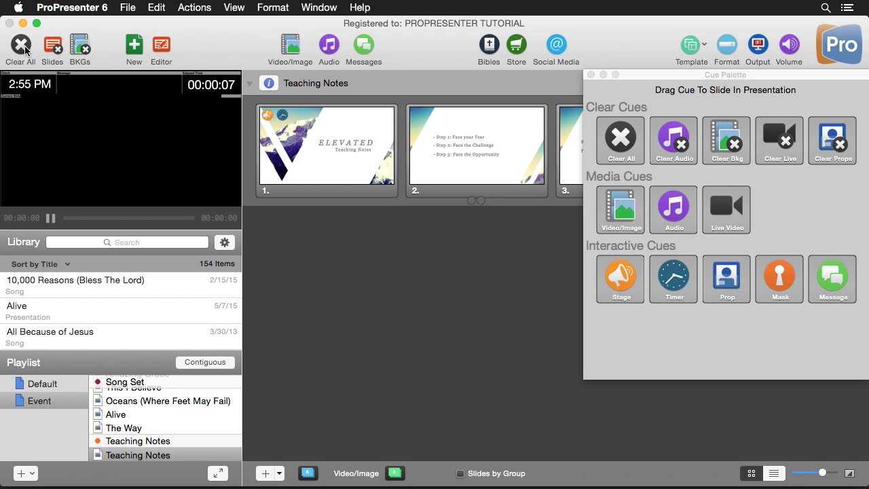
pyautogui.click(37, 72)
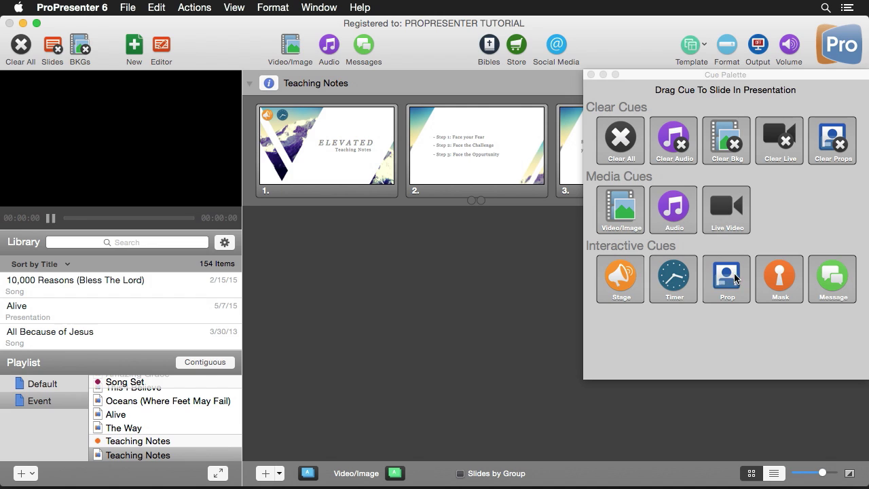
# Step: Add a Lower 3rd prop cue to slide 1 and send the slide live
pyautogui.moveTo(729, 283); pyautogui.dragTo(332, 146)
pyautogui.click(300, 163)
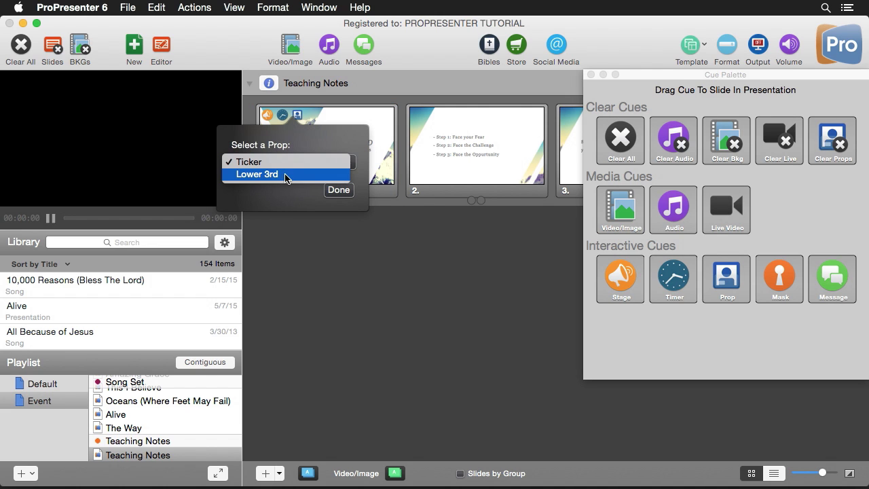
pyautogui.click(285, 175)
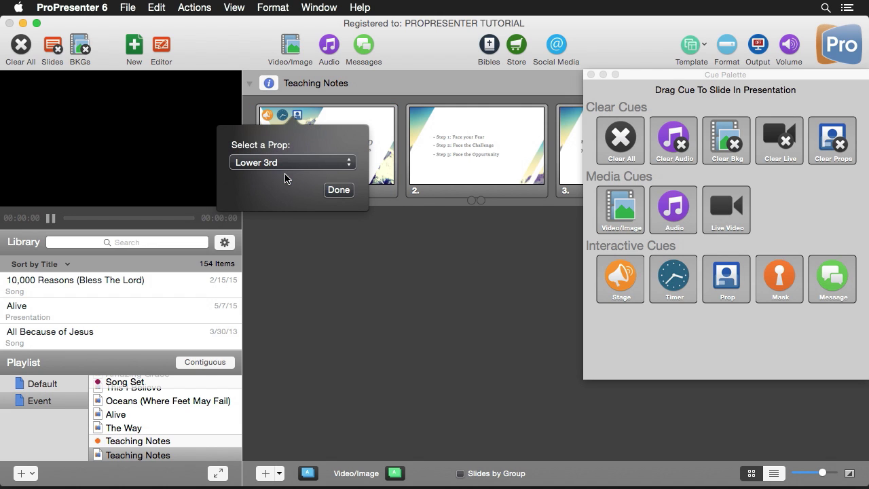
pyautogui.click(337, 190)
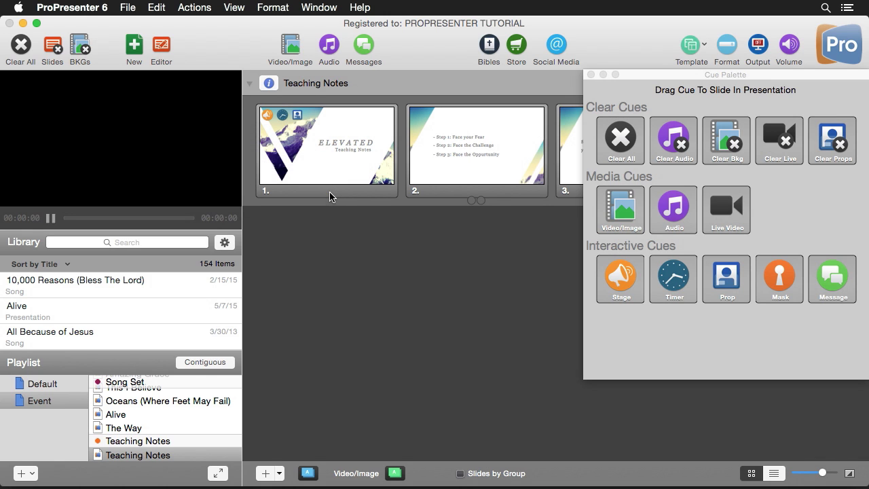
pyautogui.click(328, 155)
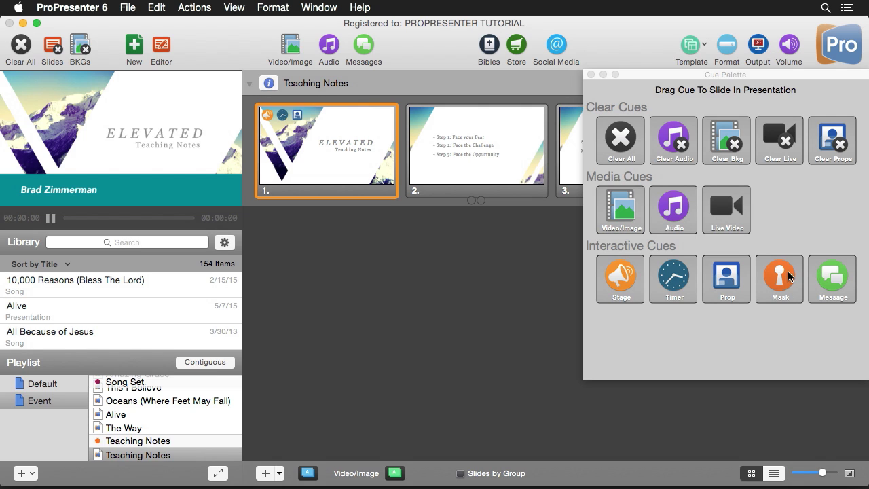
# Step: Add a mask cue using the mask named Mask to slide 1
pyautogui.moveTo(781, 277); pyautogui.dragTo(349, 142)
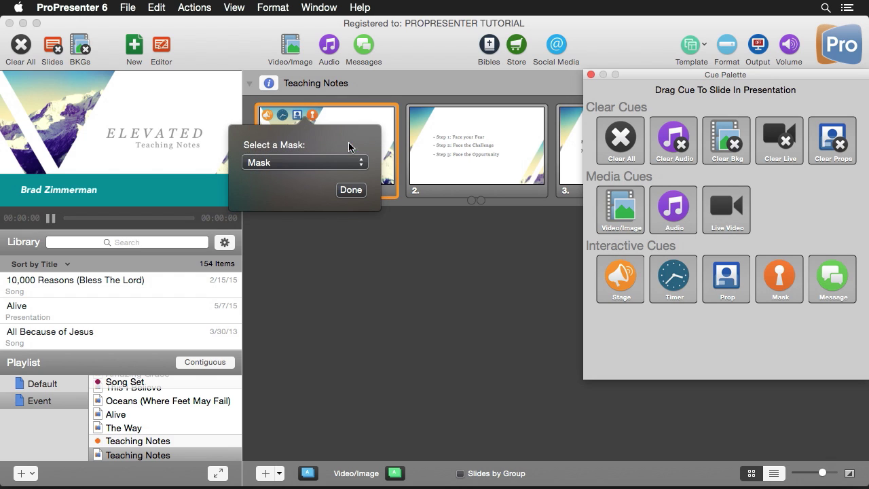
pyautogui.click(315, 169)
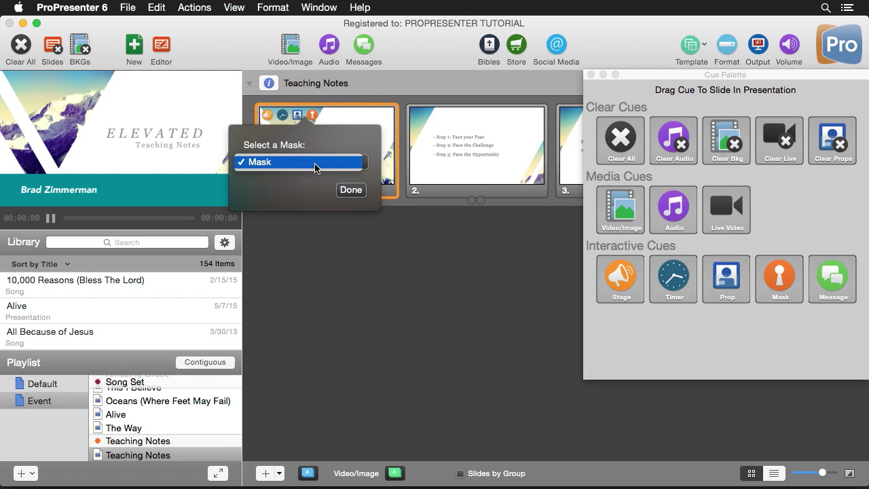
pyautogui.click(339, 162)
pyautogui.click(352, 190)
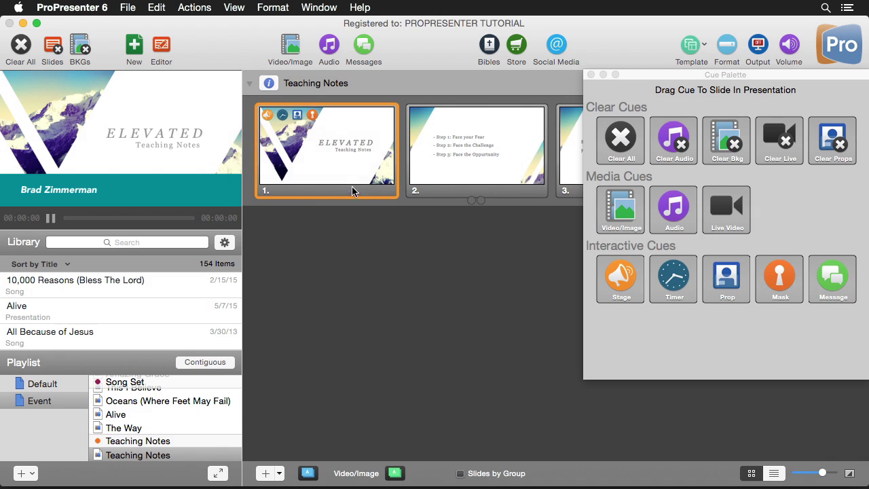
# Step: Remove the Mask cue and then the Prop cue from slide 1
pyautogui.rightClick(318, 144)
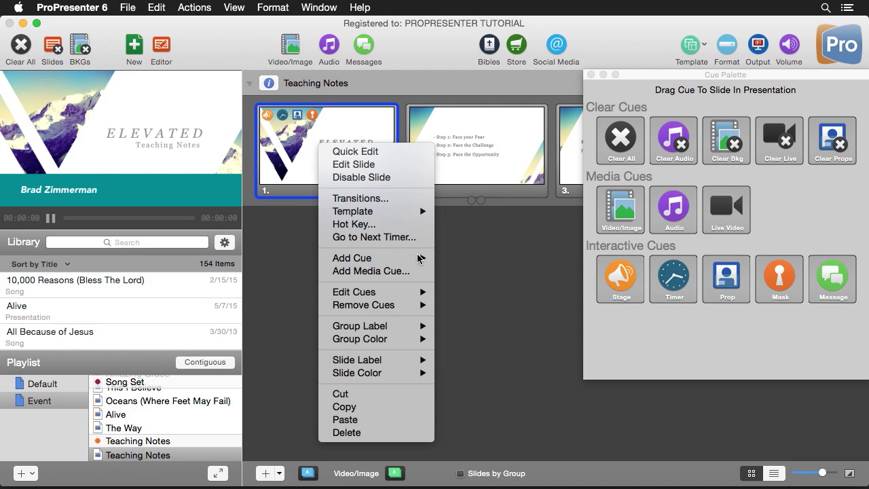
pyautogui.moveTo(412, 309)
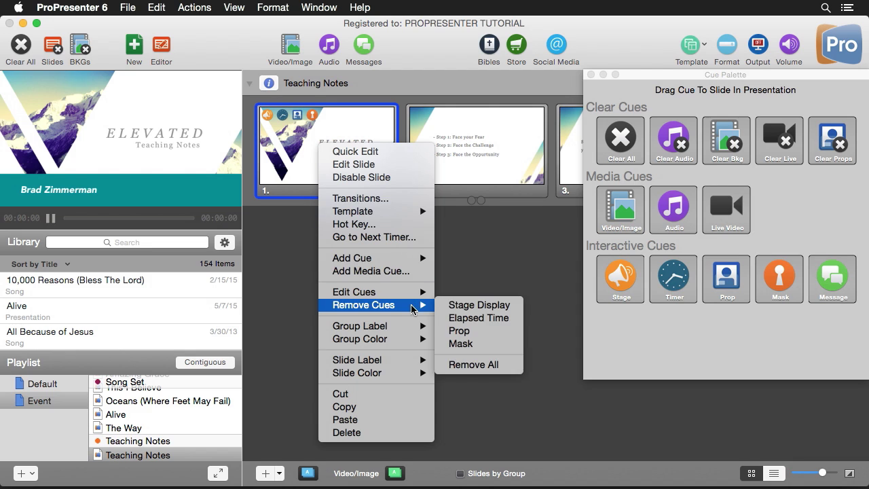
pyautogui.click(476, 348)
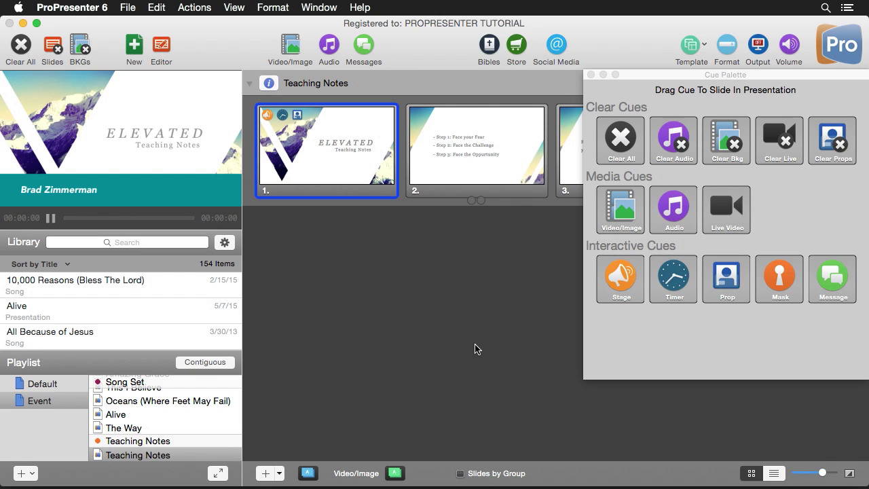
pyautogui.rightClick(331, 155)
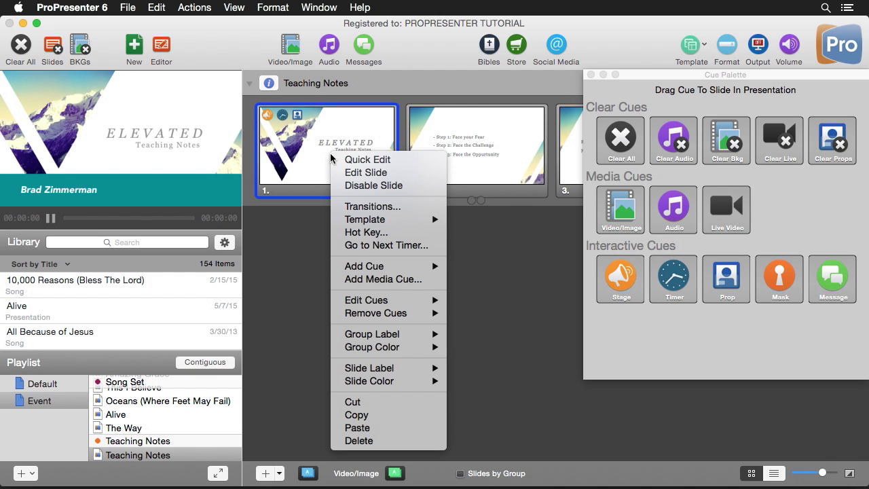
pyautogui.moveTo(413, 312)
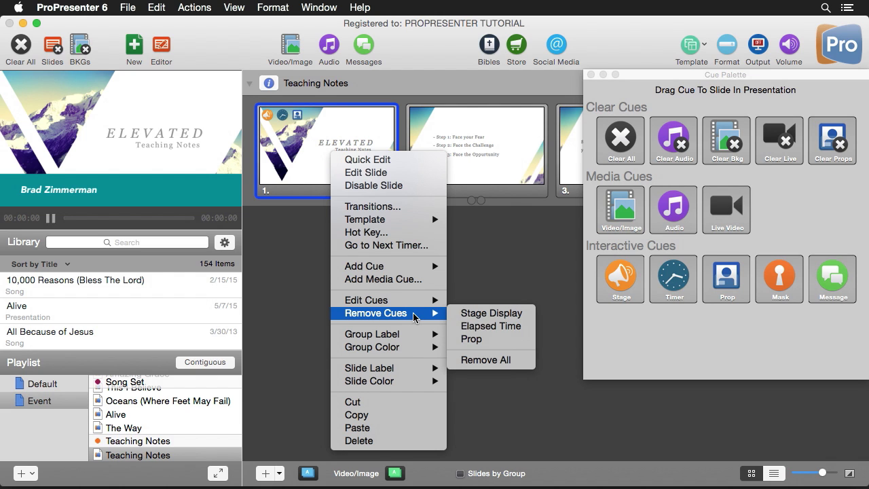
pyautogui.click(495, 340)
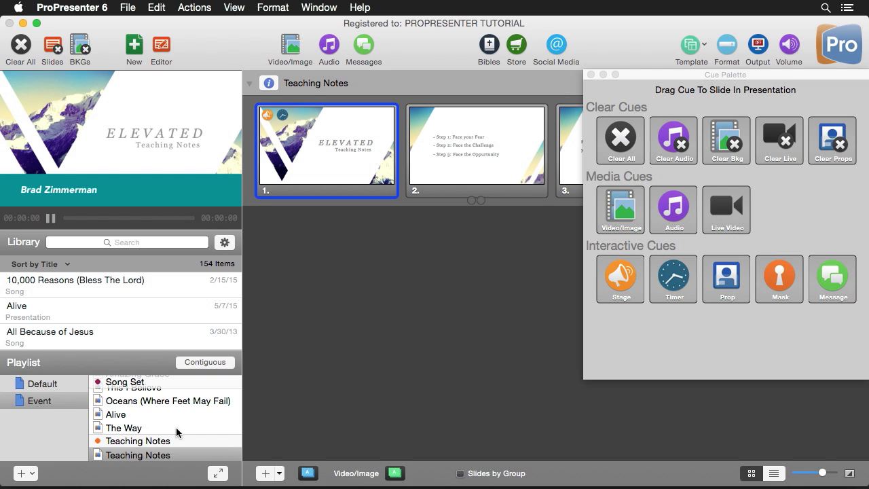
# Step: Open the Start presentation, briefly view Loop, then return to Start
pyautogui.scroll(3, 169, 421)
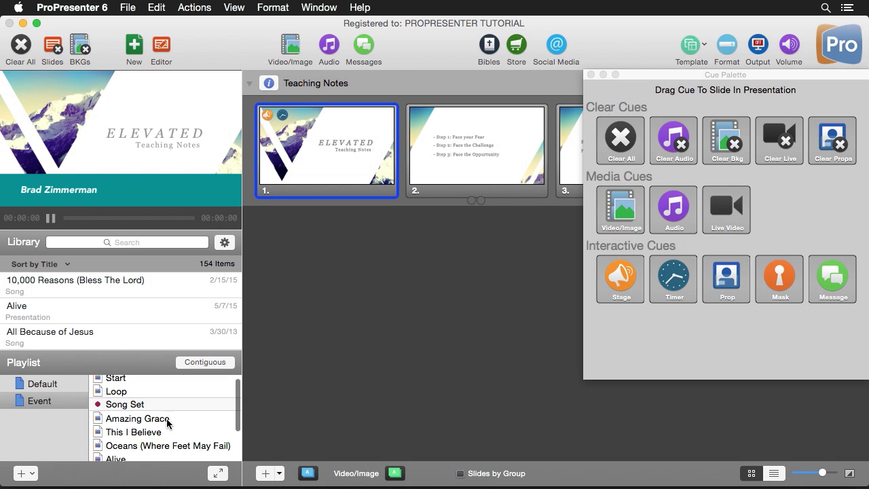
pyautogui.click(125, 384)
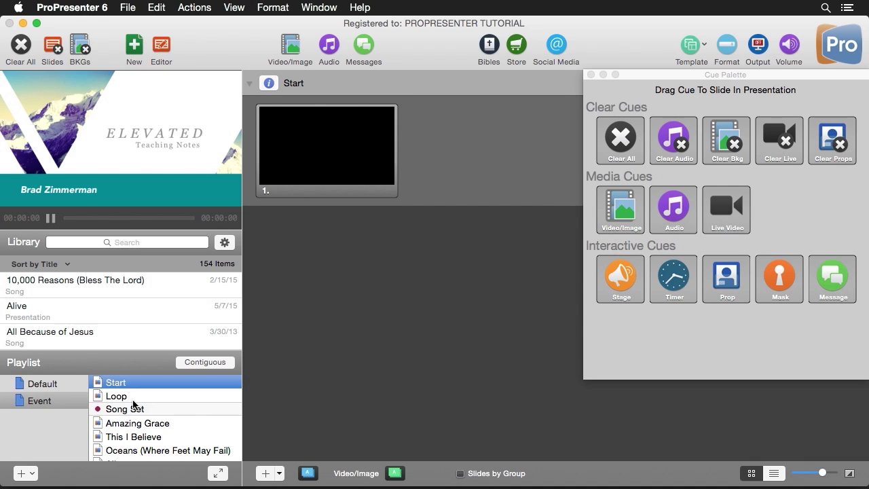
pyautogui.click(133, 397)
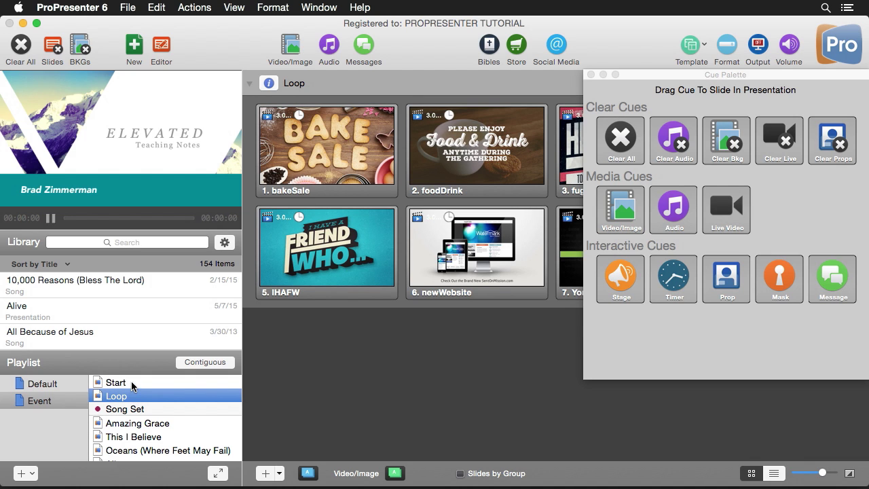
pyautogui.click(132, 385)
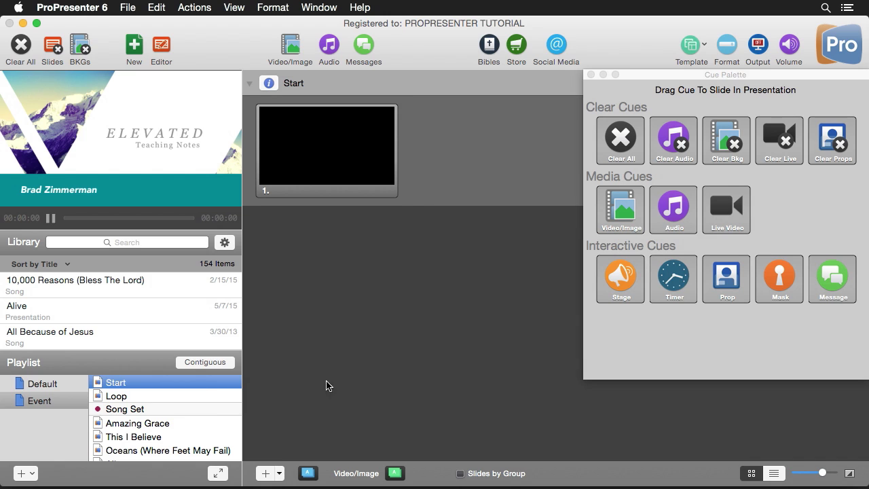
# Step: Add a stage display cue switching to Live Slide layout, plus a Clear All cue, to the Start slide
pyautogui.moveTo(631, 283); pyautogui.dragTo(337, 148)
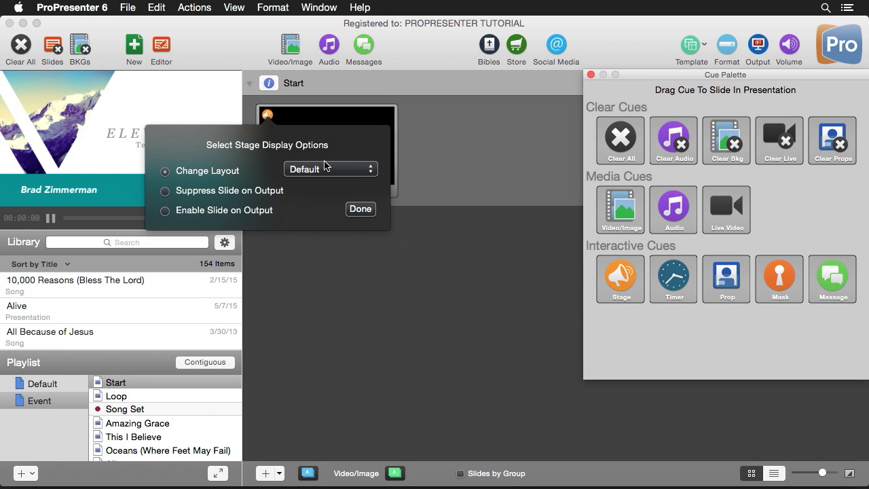
pyautogui.click(326, 168)
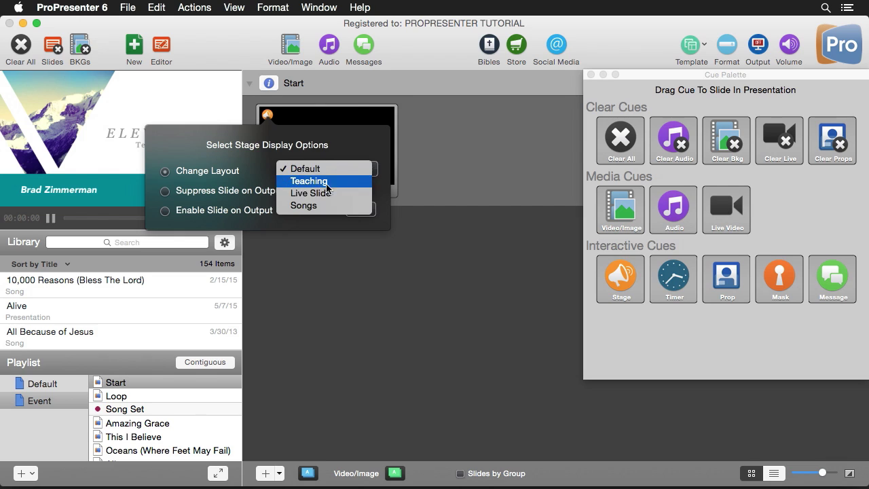
pyautogui.click(329, 193)
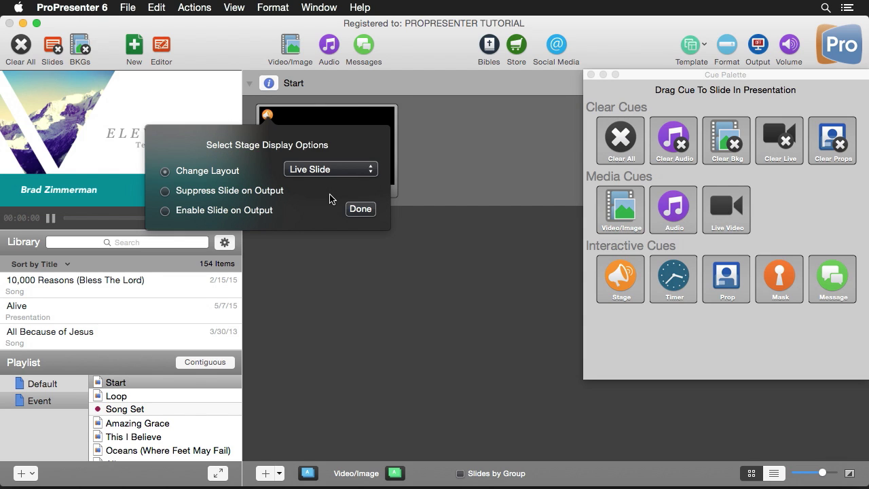
pyautogui.click(360, 209)
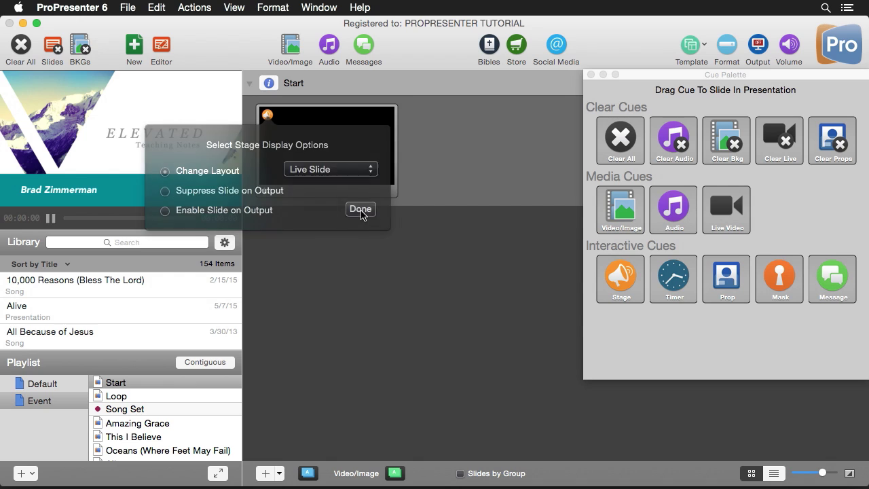
pyautogui.moveTo(620, 141); pyautogui.dragTo(313, 128)
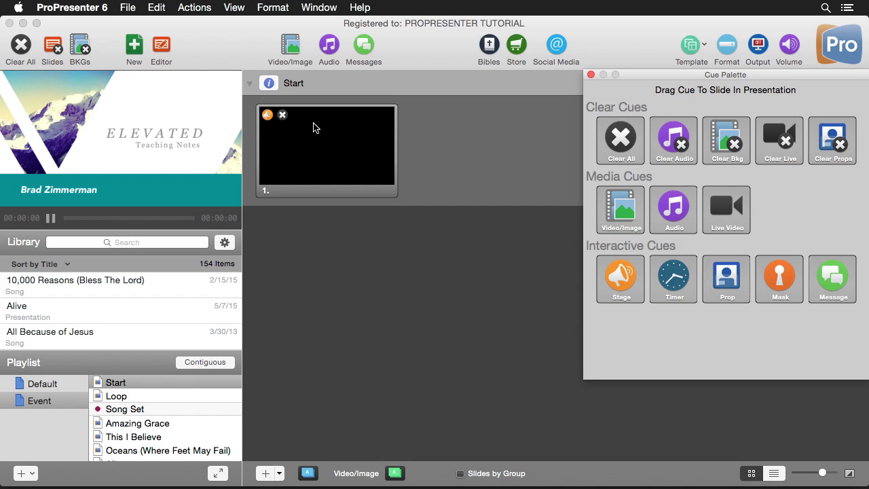
# Step: Add a timer cue that resets and starts the Elapsed Time timer
pyautogui.moveTo(683, 291); pyautogui.dragTo(333, 141)
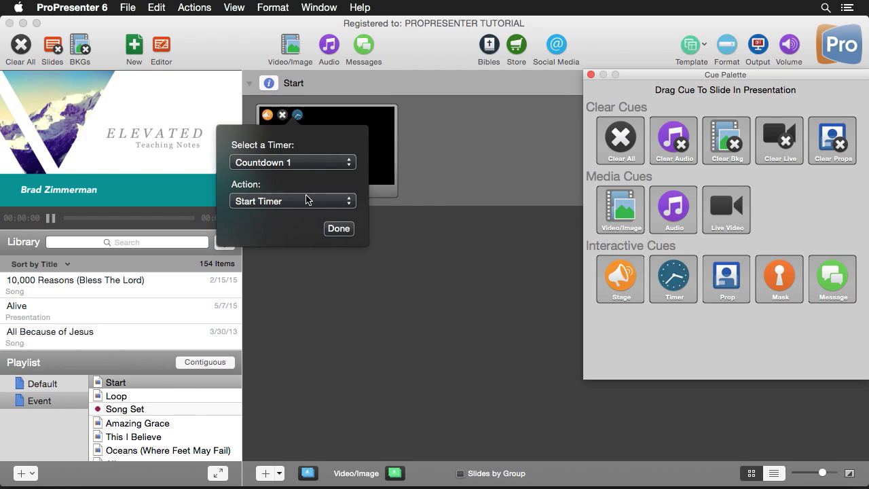
pyautogui.click(303, 163)
pyautogui.click(303, 193)
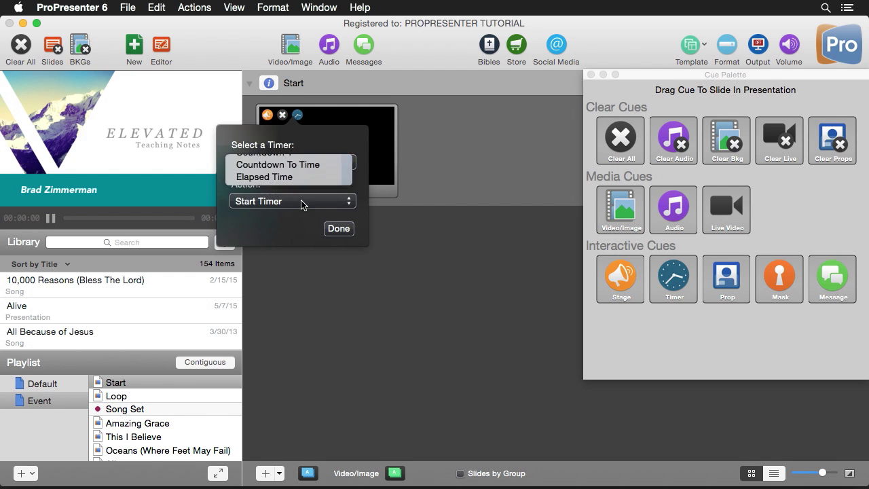
pyautogui.click(302, 201)
pyautogui.click(310, 237)
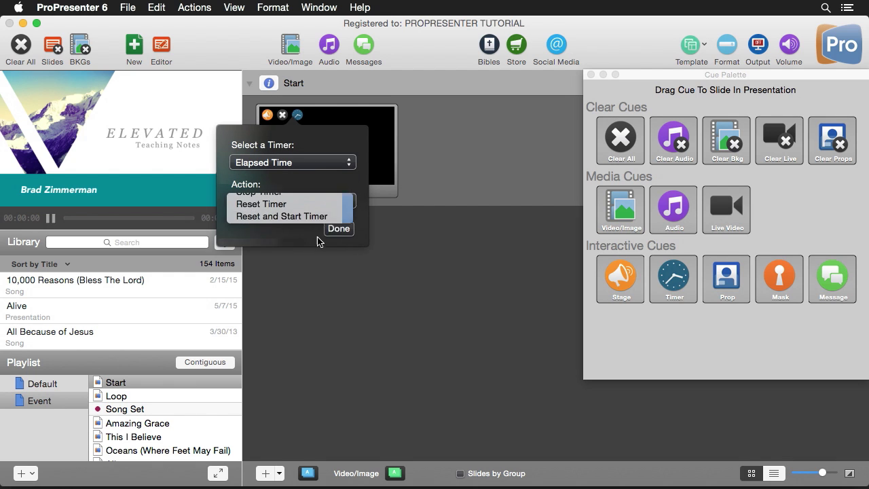
pyautogui.click(339, 229)
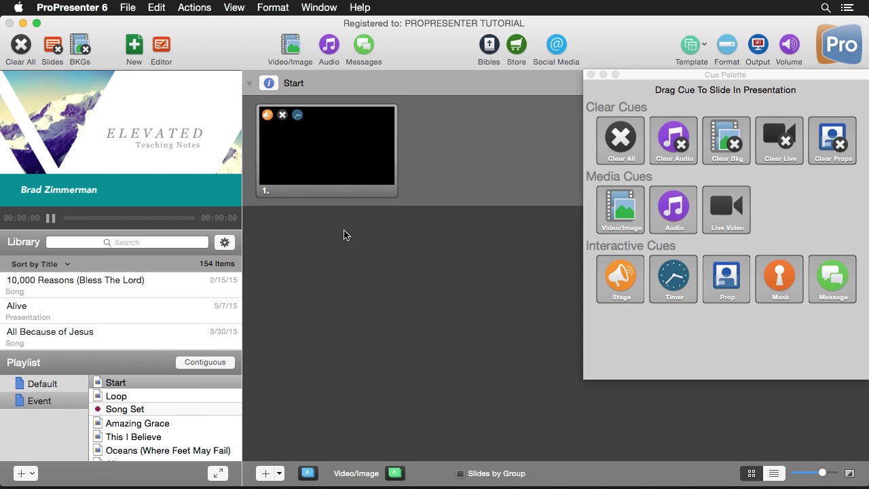
# Step: Add a Countdown message cue with Countdown 1 set to 00:05:00
pyautogui.moveTo(818, 277); pyautogui.dragTo(339, 131)
pyautogui.click(335, 146)
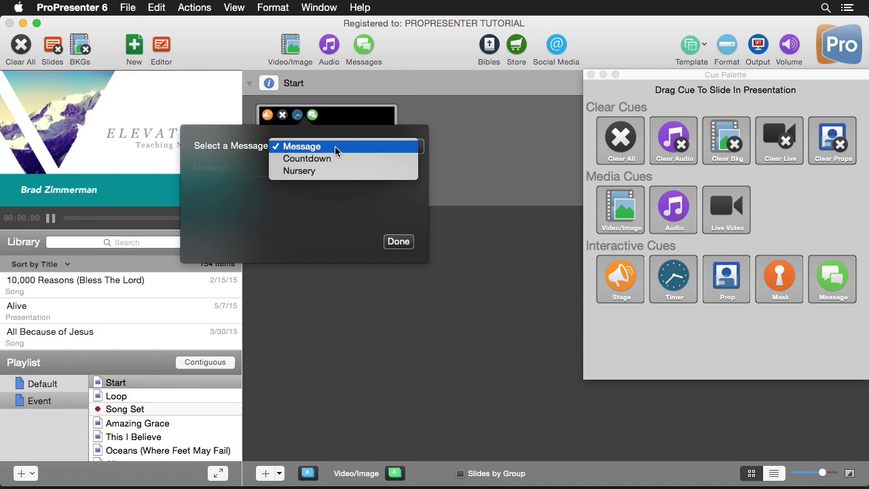
pyautogui.click(334, 158)
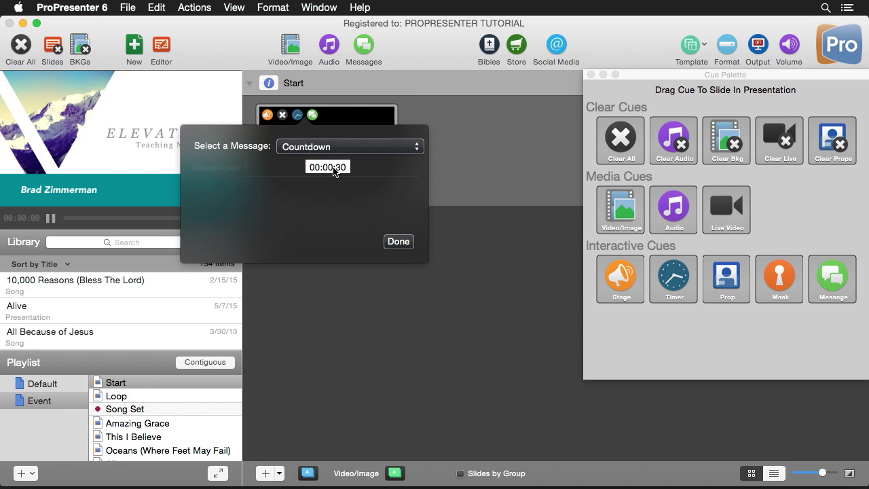
pyautogui.click(335, 173)
pyautogui.click(330, 167)
pyautogui.write('5')
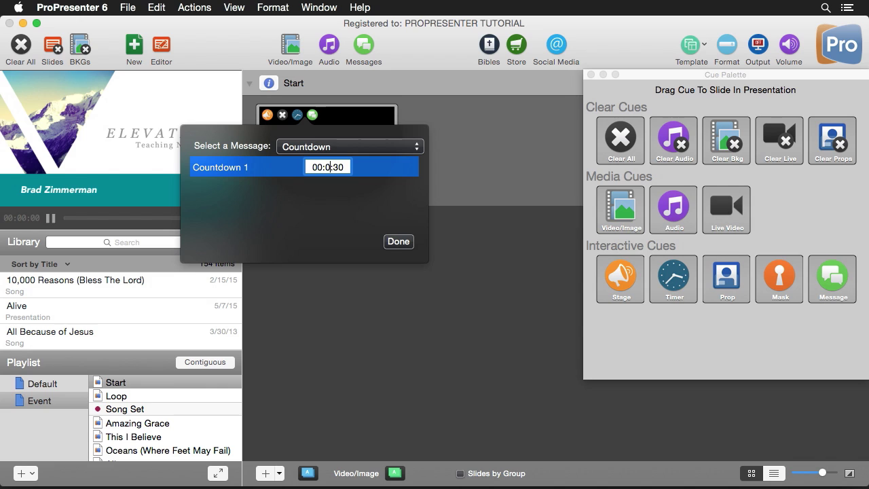
pyautogui.click(343, 167)
pyautogui.write('0')
pyautogui.click(399, 242)
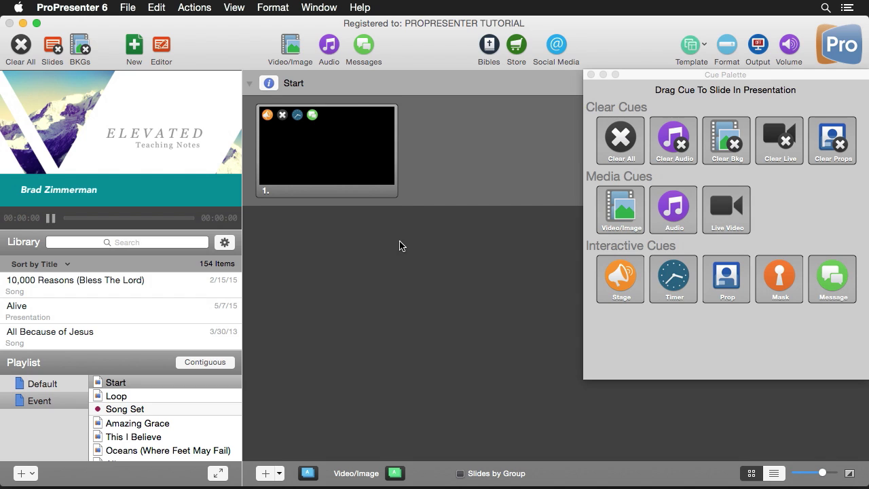
# Step: Give the Start slide a Go to Next Timer with the 5s duration cleared, then fire it live
pyautogui.rightClick(334, 142)
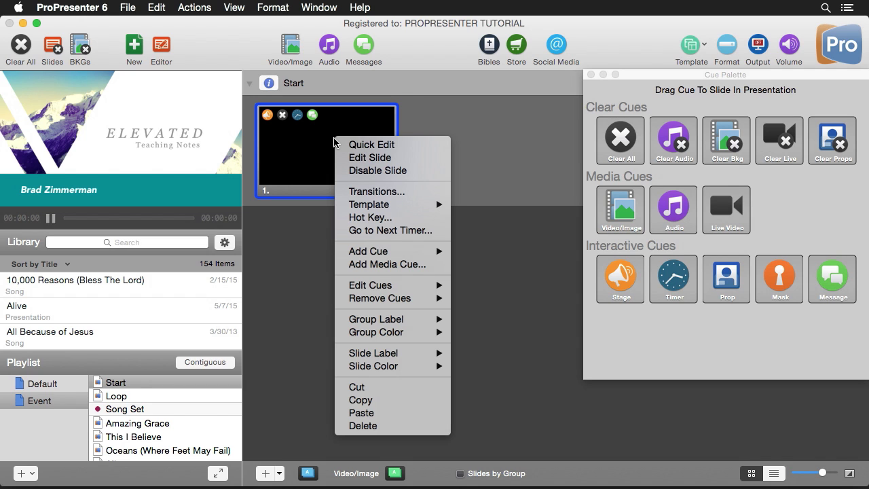
pyautogui.click(405, 232)
pyautogui.press('BackSpace')
pyautogui.press('Return')
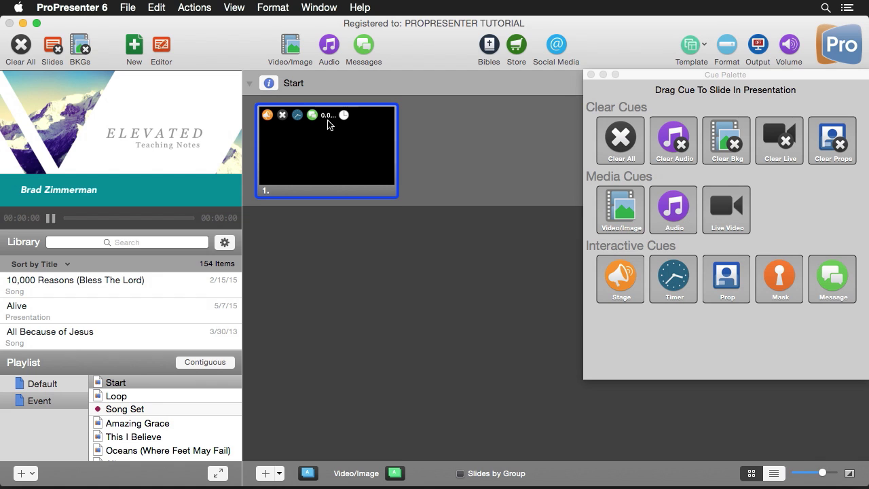
pyautogui.click(306, 151)
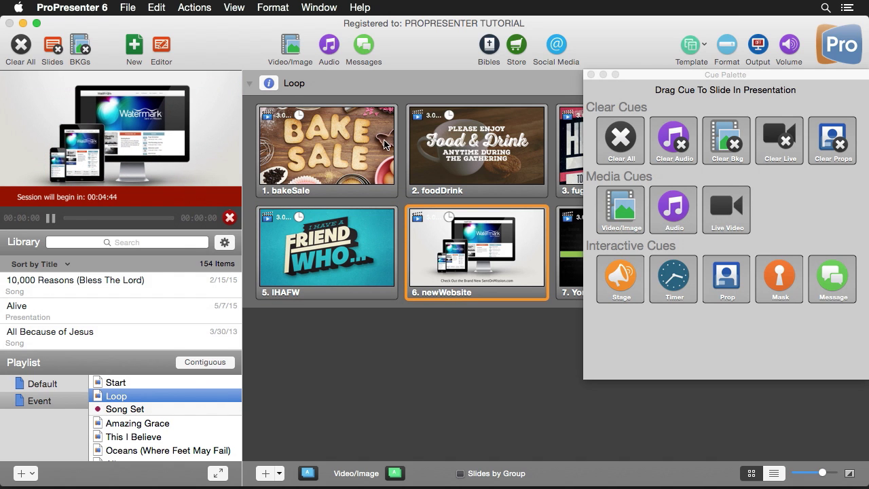
# Step: Clear everything from the live output with the Clear All toolbar button
pyautogui.click(20, 46)
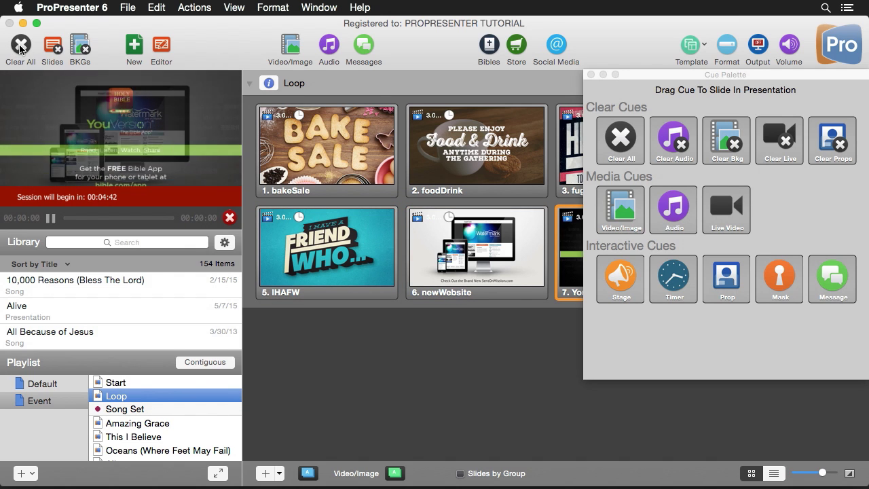